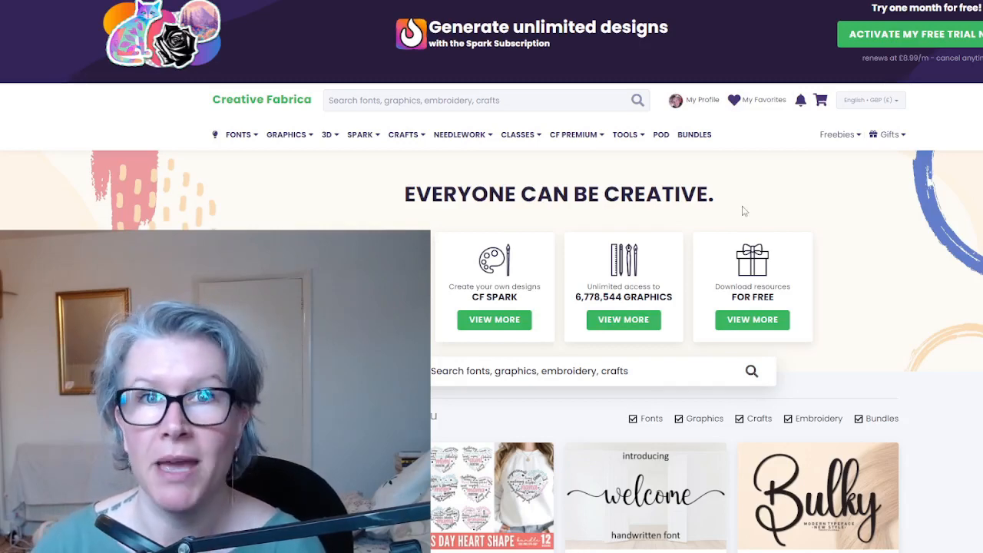
- Open the Coloring Books Kids category of the graphics section
{"action": "scroll", "coordinate": [742, 212], "scroll_direction": "down", "scroll_amount": 3}
{"action": "scroll", "coordinate": [742, 219], "scroll_direction": "up", "scroll_amount": 3}
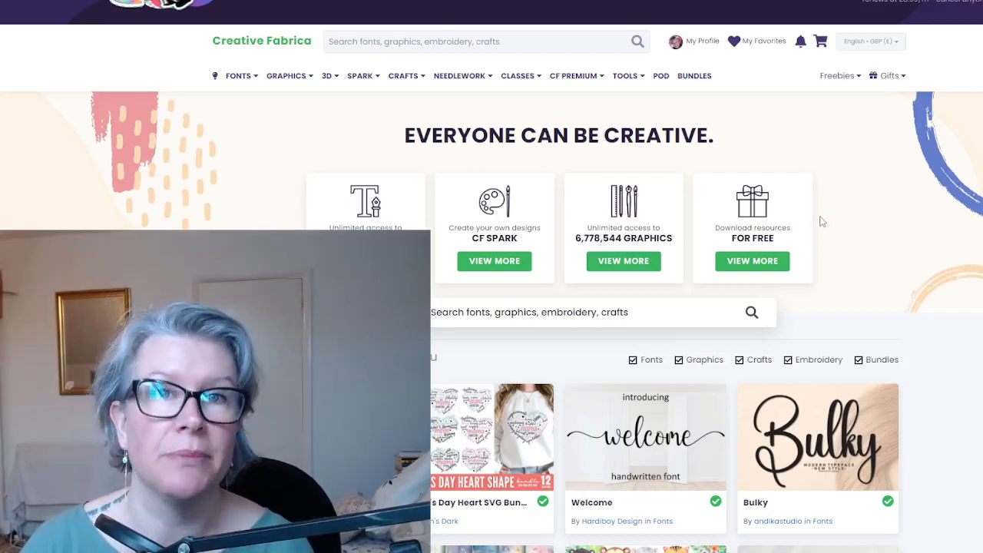
{"action": "scroll", "coordinate": [721, 192], "scroll_direction": "down", "scroll_amount": 1}
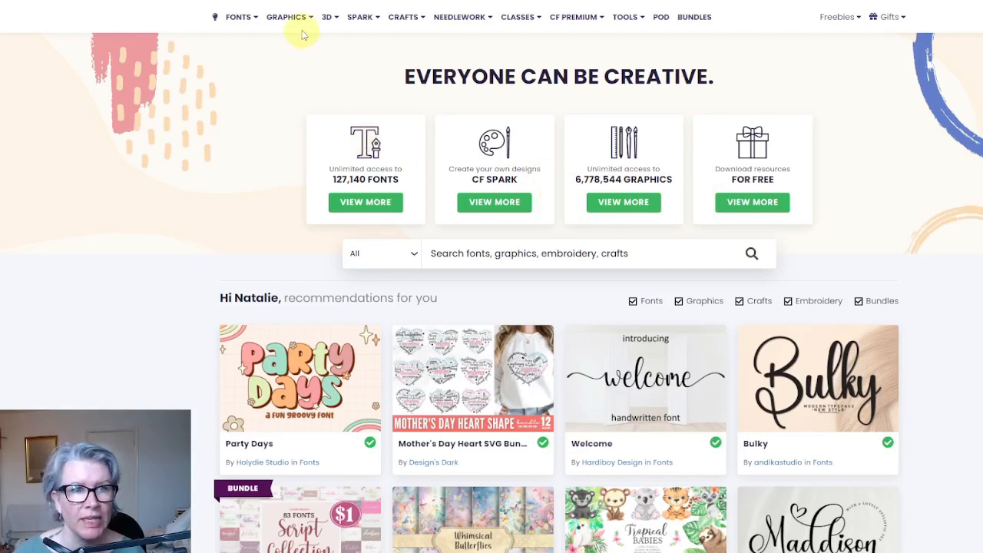
{"action": "mouse_move", "coordinate": [288, 21]}
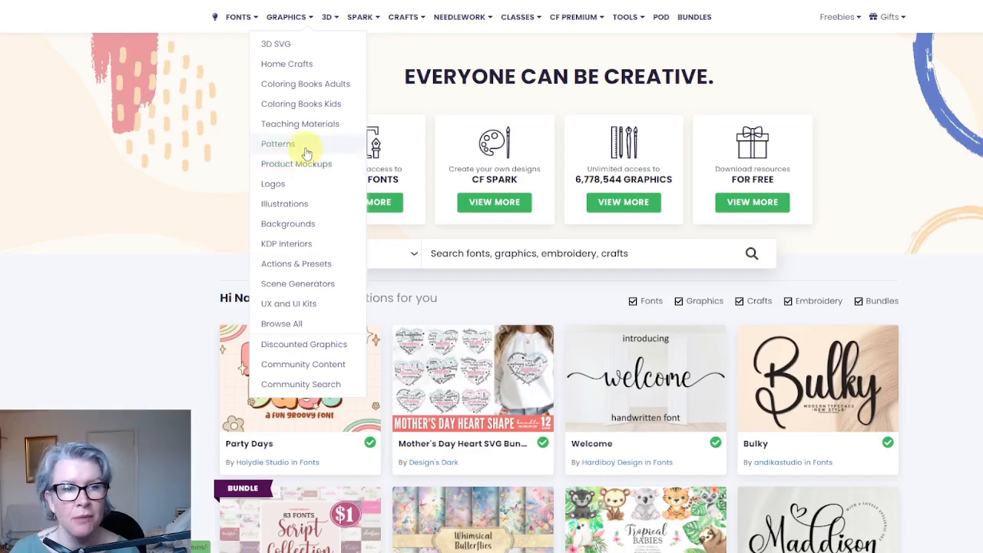
{"action": "left_click", "coordinate": [304, 108]}
{"action": "mouse_move", "coordinate": [515, 144]}
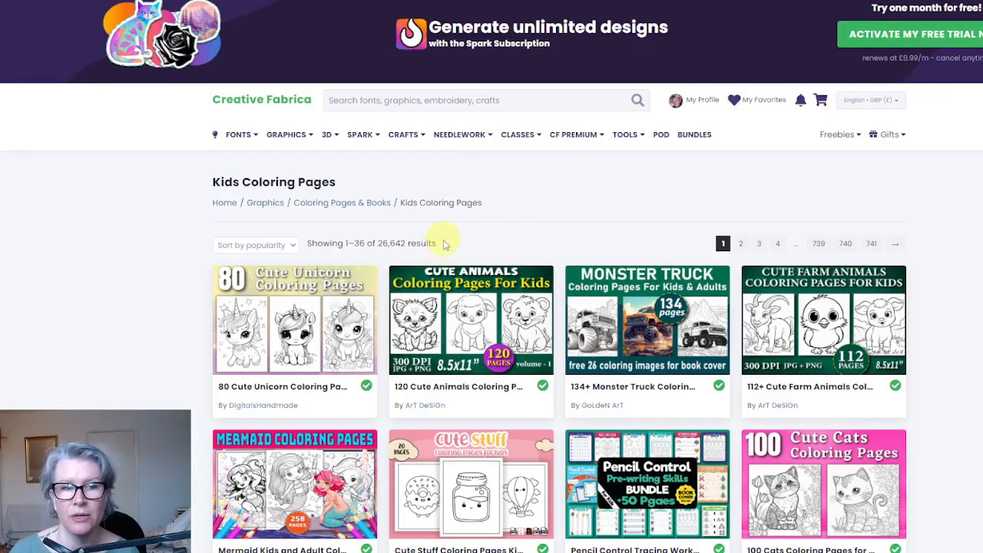
- Sort the Kids Coloring Pages listing by latest
{"action": "scroll", "coordinate": [546, 218], "scroll_direction": "down", "scroll_amount": 1}
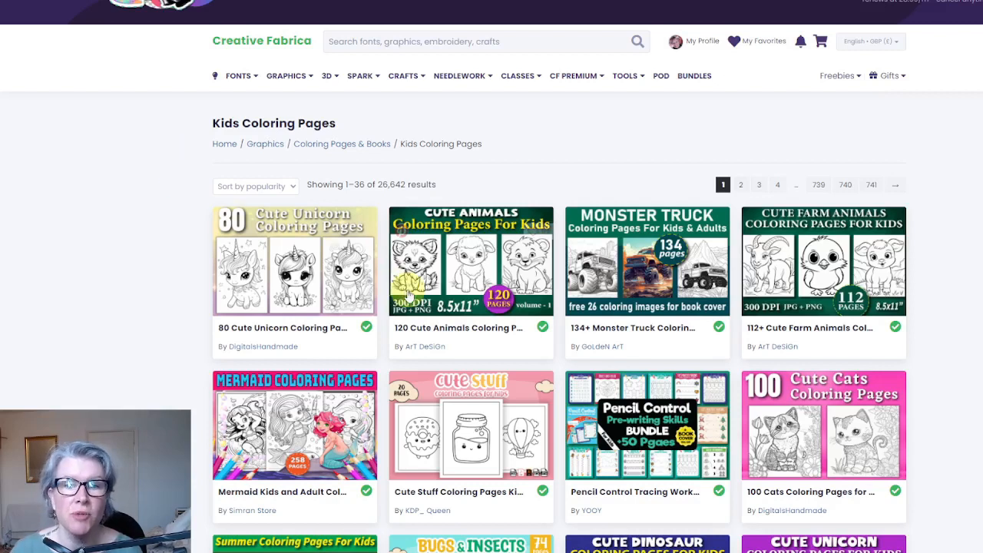
{"action": "left_click", "coordinate": [270, 188]}
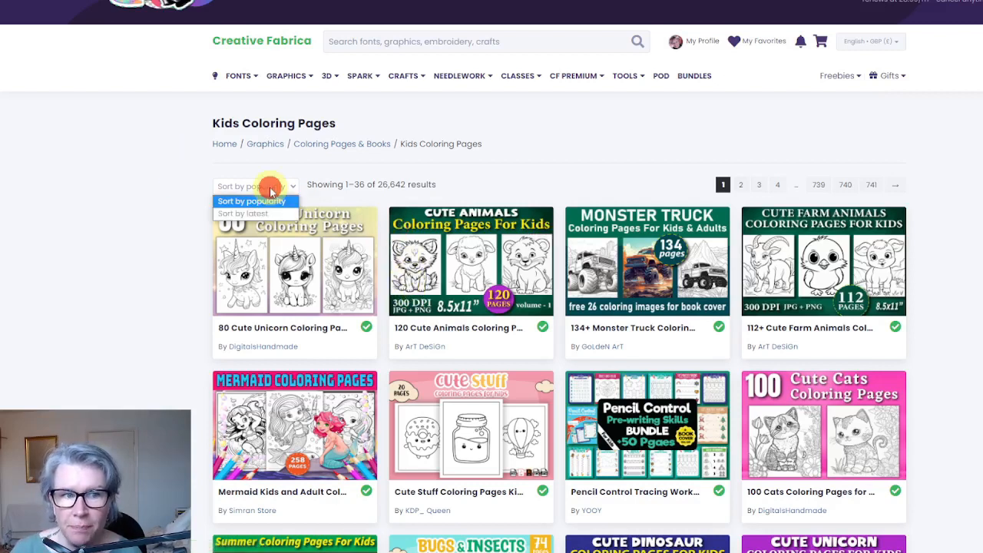
{"action": "left_click", "coordinate": [265, 214]}
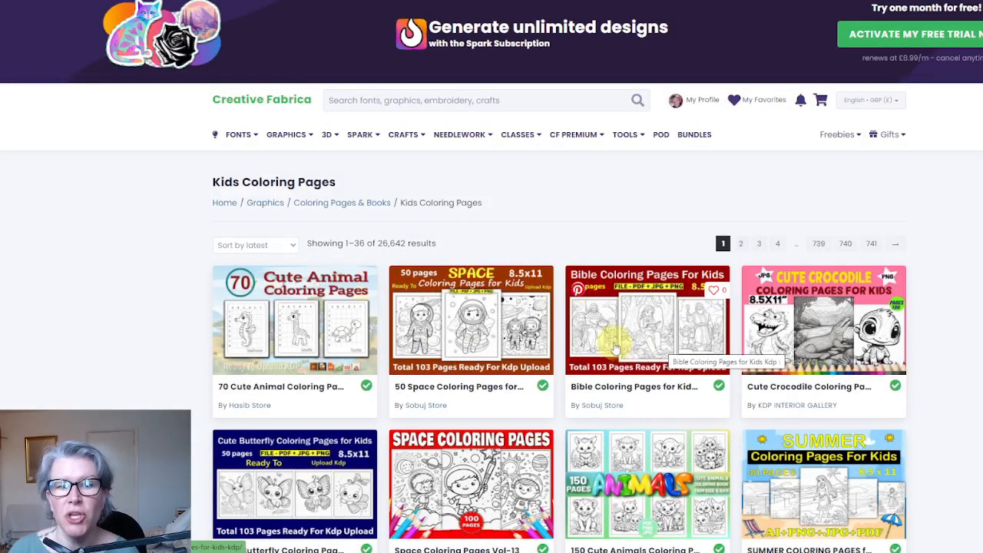
- Go to page 4 of the Kids Coloring Pages listing and look through the designs on it
{"action": "scroll", "coordinate": [614, 323], "scroll_direction": "down", "scroll_amount": 3}
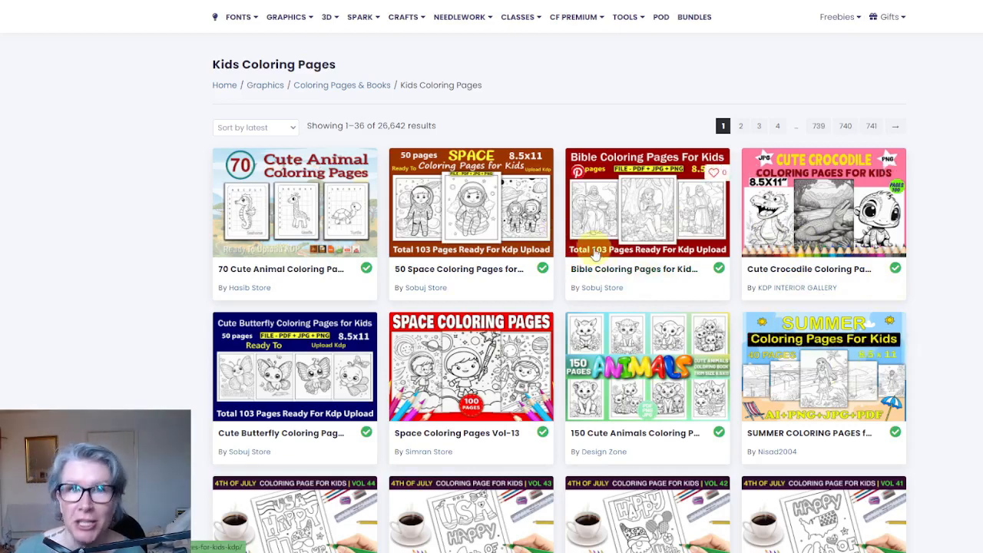
{"action": "left_click", "coordinate": [776, 125]}
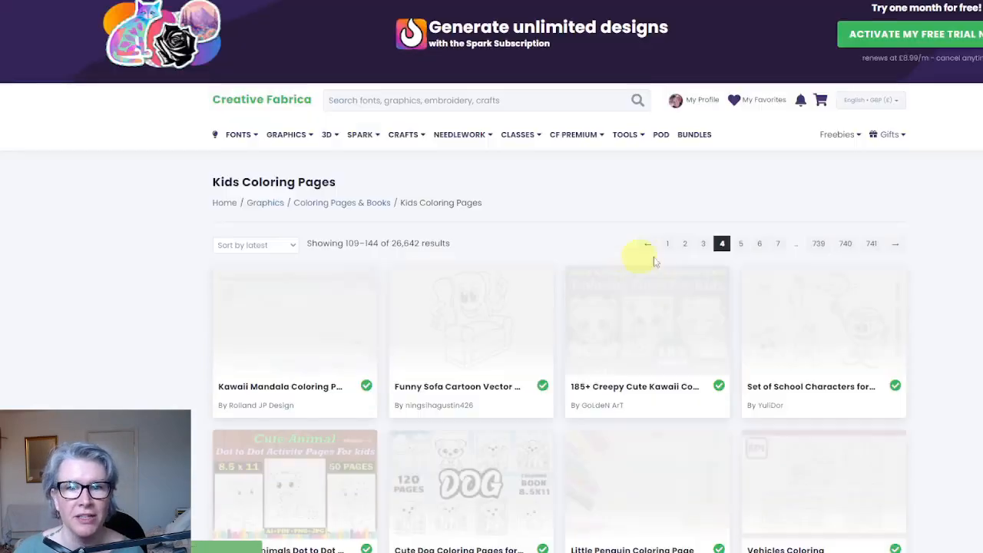
{"action": "scroll", "coordinate": [904, 261], "scroll_direction": "down", "scroll_amount": 4}
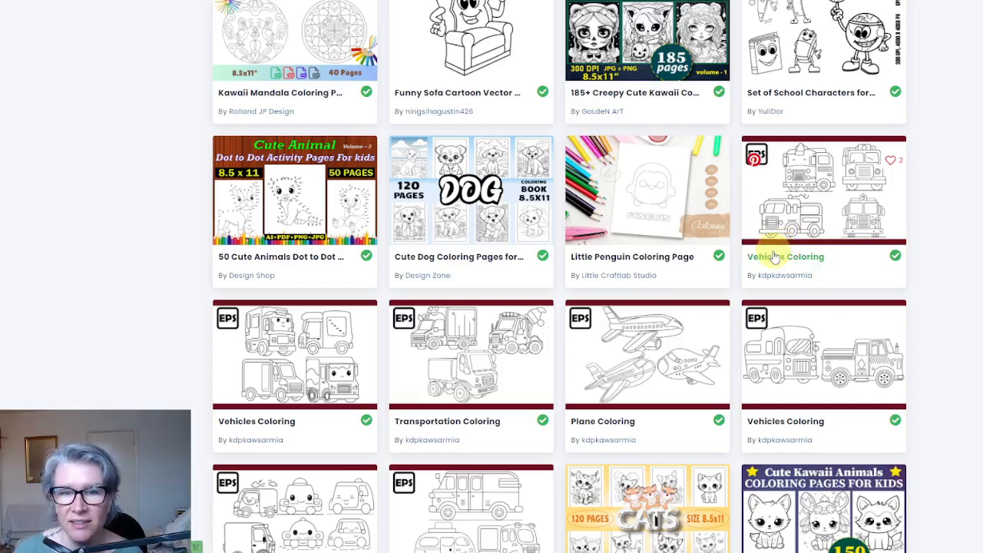
{"action": "scroll", "coordinate": [776, 256], "scroll_direction": "down", "scroll_amount": 2}
{"action": "scroll", "coordinate": [774, 258], "scroll_direction": "down", "scroll_amount": 1}
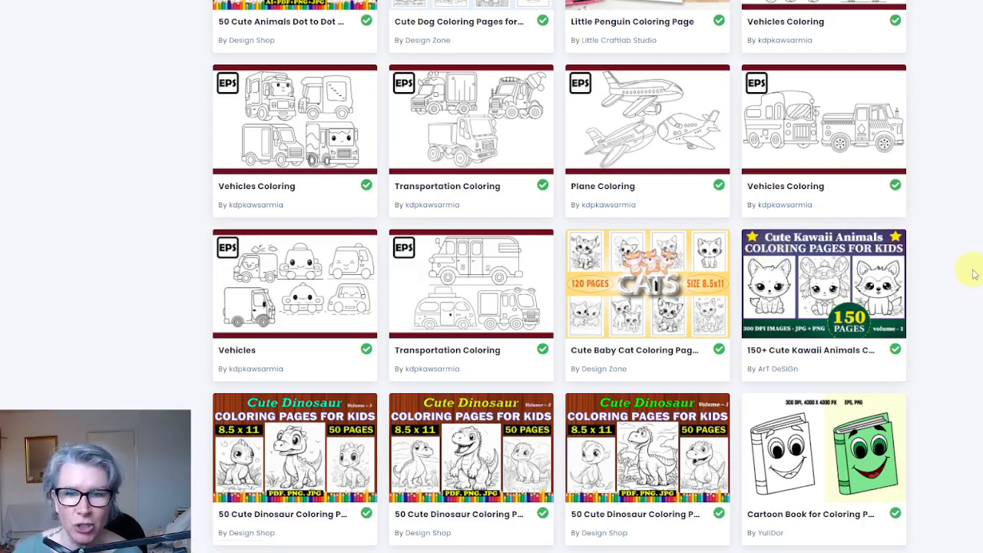
{"action": "scroll", "coordinate": [964, 274], "scroll_direction": "down", "scroll_amount": 10}
{"action": "scroll", "coordinate": [623, 247], "scroll_direction": "up", "scroll_amount": 4}
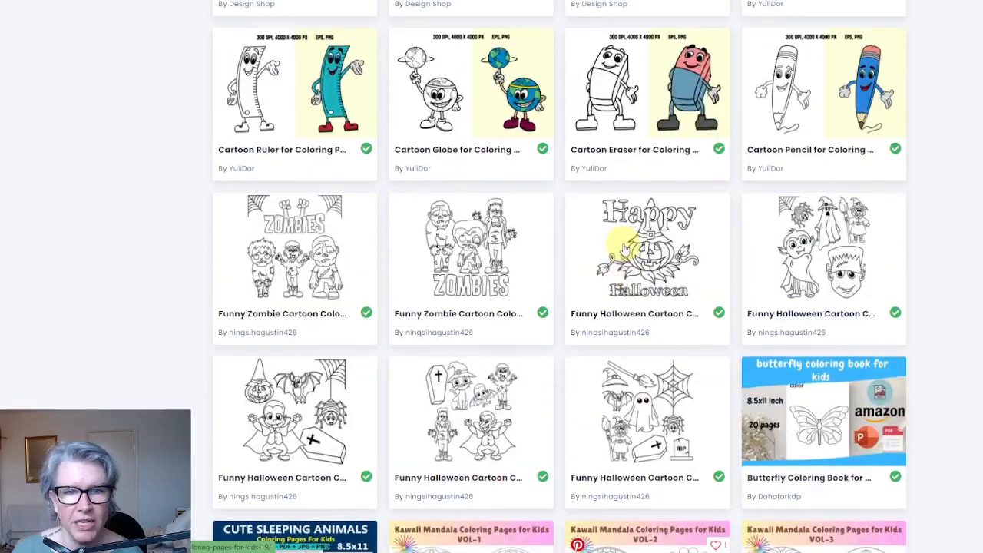
{"action": "scroll", "coordinate": [625, 247], "scroll_direction": "up", "scroll_amount": 15}
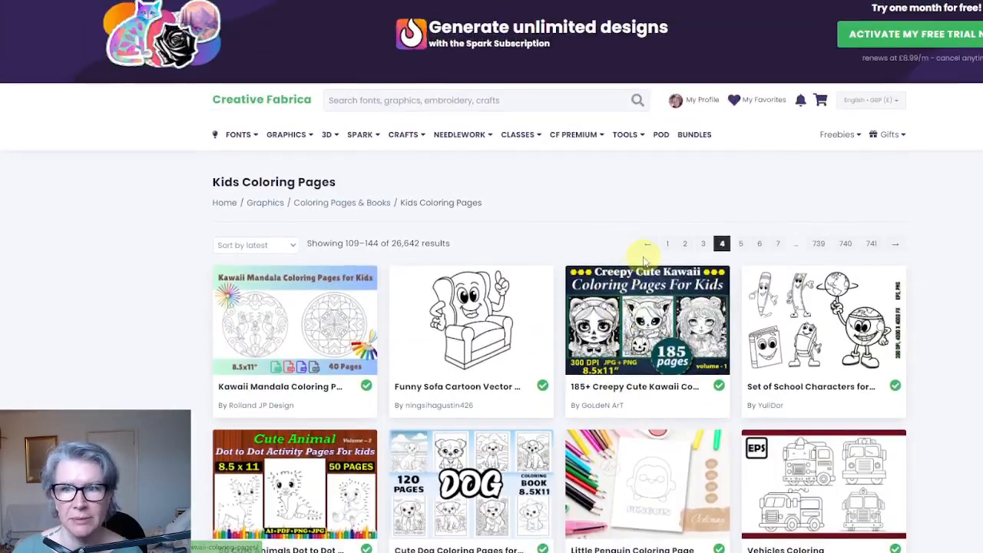
- Review the ABC Animals Alphabet Coloring Pages KDP product page, then return to the kids coloring listing and skim it
{"action": "left_click", "coordinate": [307, 1]}
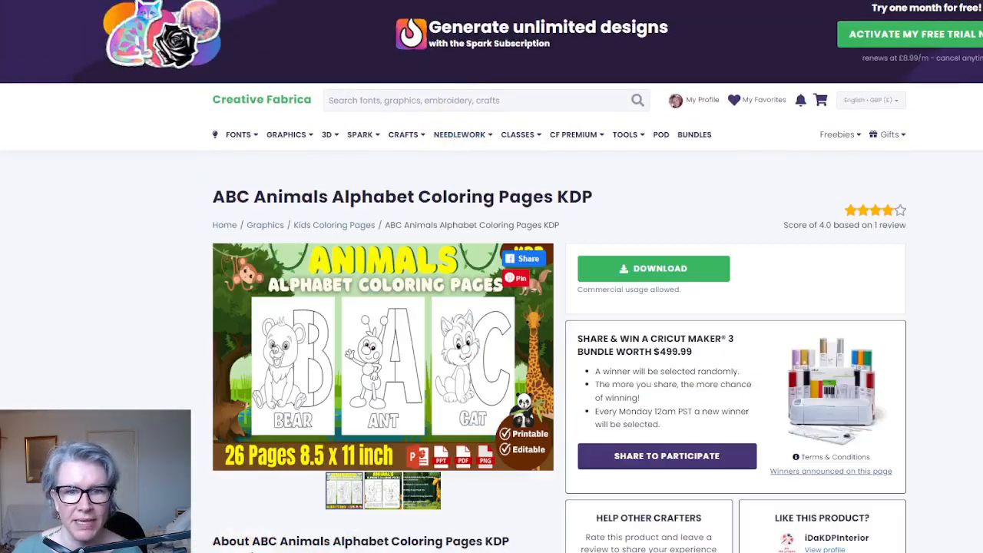
{"action": "scroll", "coordinate": [791, 208], "scroll_direction": "down", "scroll_amount": 2}
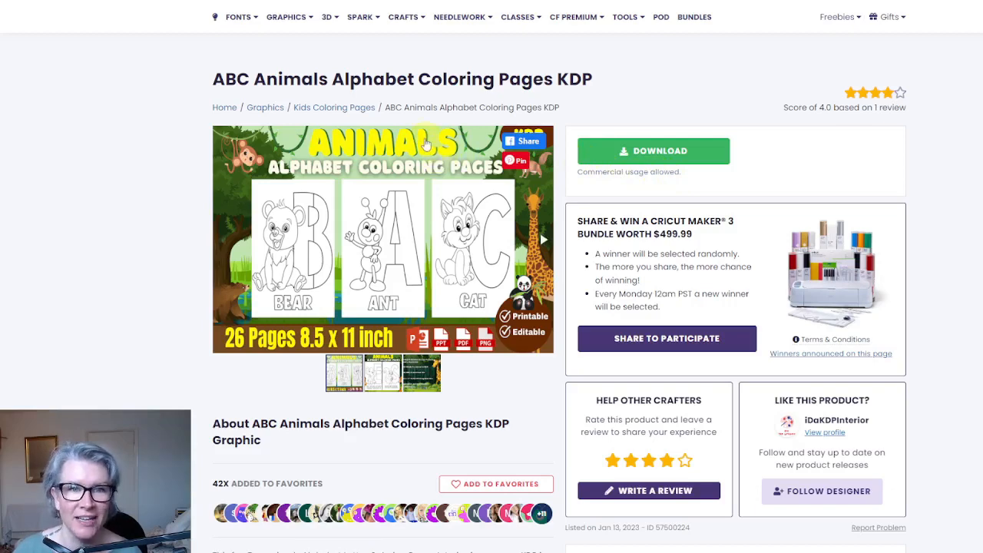
{"action": "left_click", "coordinate": [461, 1]}
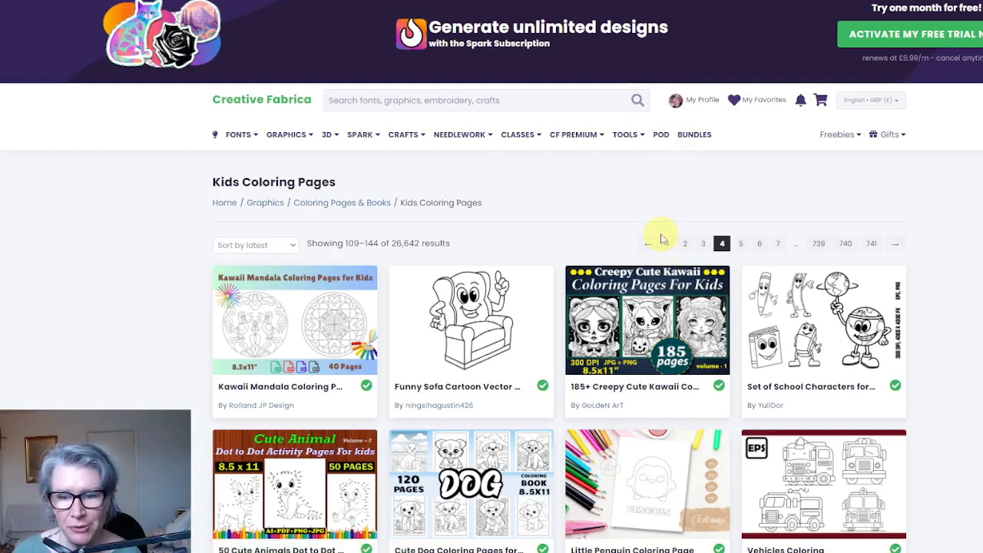
{"action": "scroll", "coordinate": [664, 243], "scroll_direction": "down", "scroll_amount": 3}
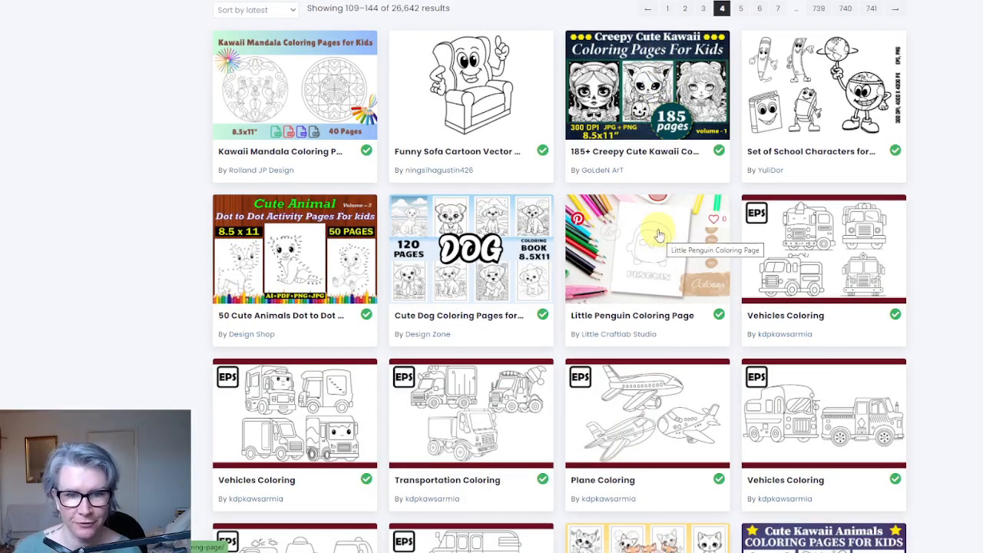
{"action": "scroll", "coordinate": [659, 235], "scroll_direction": "down", "scroll_amount": 12}
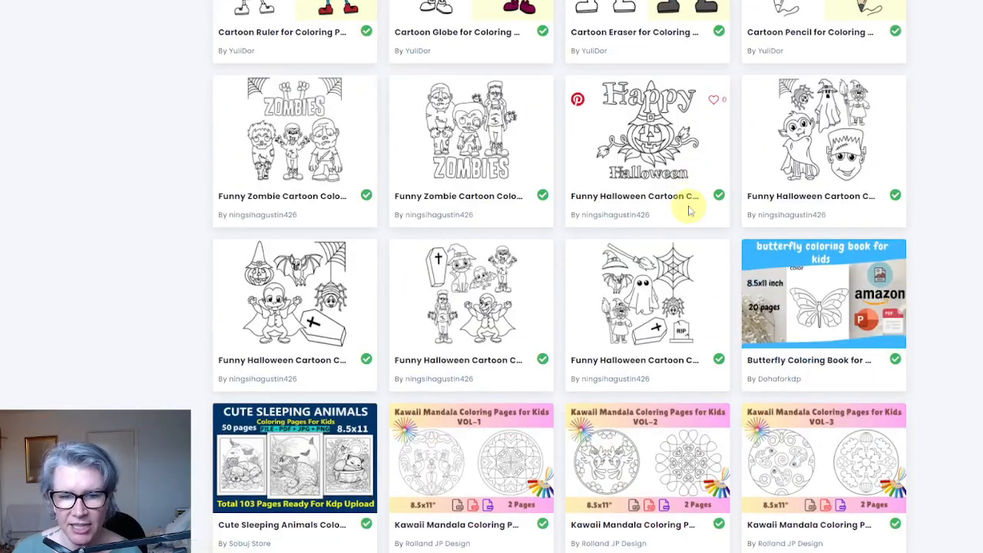
{"action": "scroll", "coordinate": [689, 211], "scroll_direction": "up", "scroll_amount": 15}
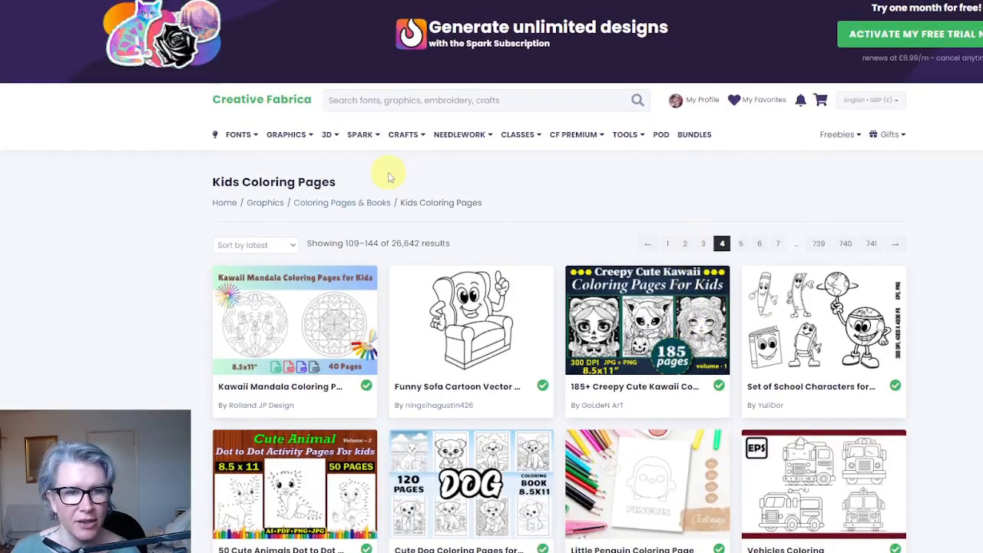
- Search the site for "alphabet coloring"
{"action": "left_click", "coordinate": [517, 101]}
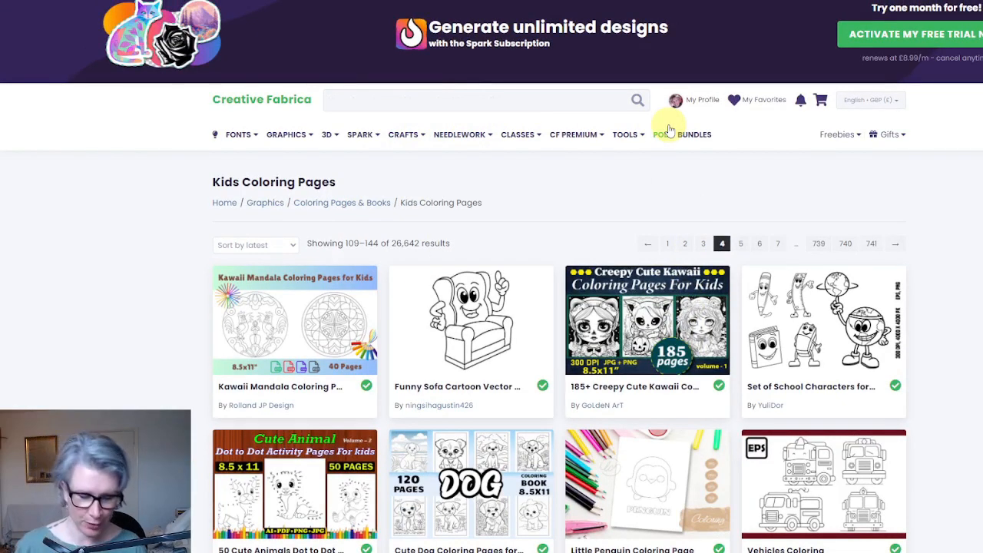
{"action": "type", "text": "al"}
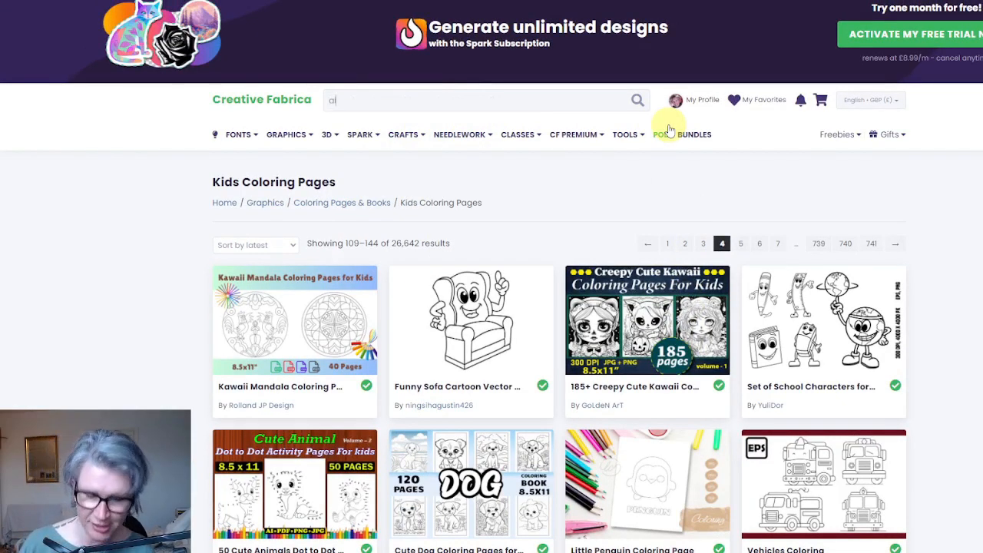
{"action": "type", "text": "phabet coloring"}
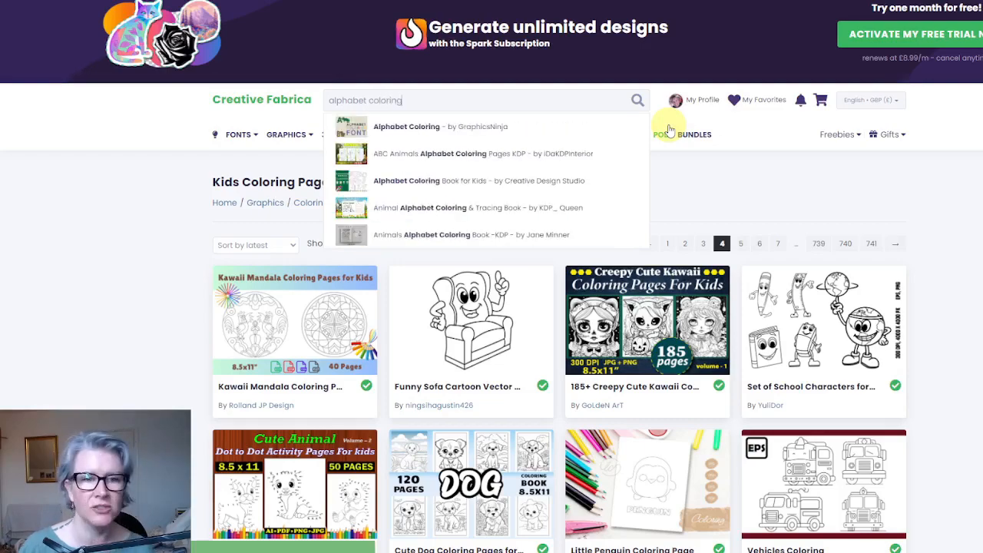
{"action": "key", "text": "Return"}
- Open the Alphabet Coloring Pages product by Running With Foxes from the search results
{"action": "scroll", "coordinate": [278, 270], "scroll_direction": "down", "scroll_amount": 2}
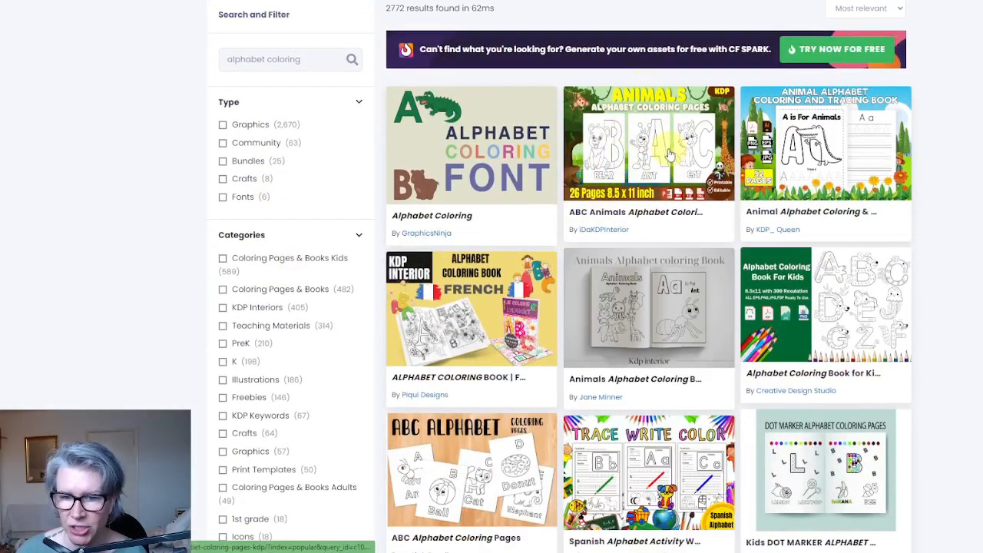
{"action": "scroll", "coordinate": [669, 153], "scroll_direction": "down", "scroll_amount": 4}
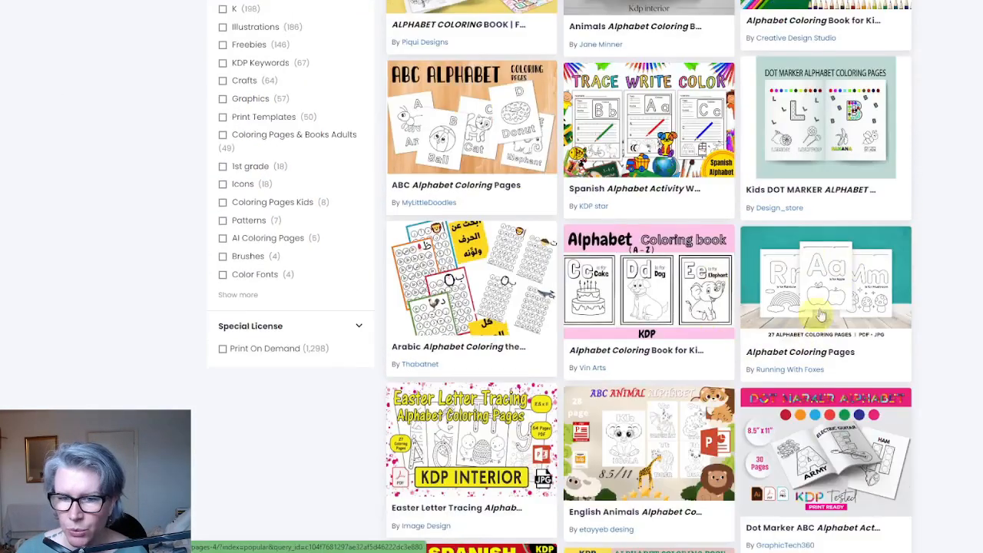
{"action": "left_click", "coordinate": [887, 348]}
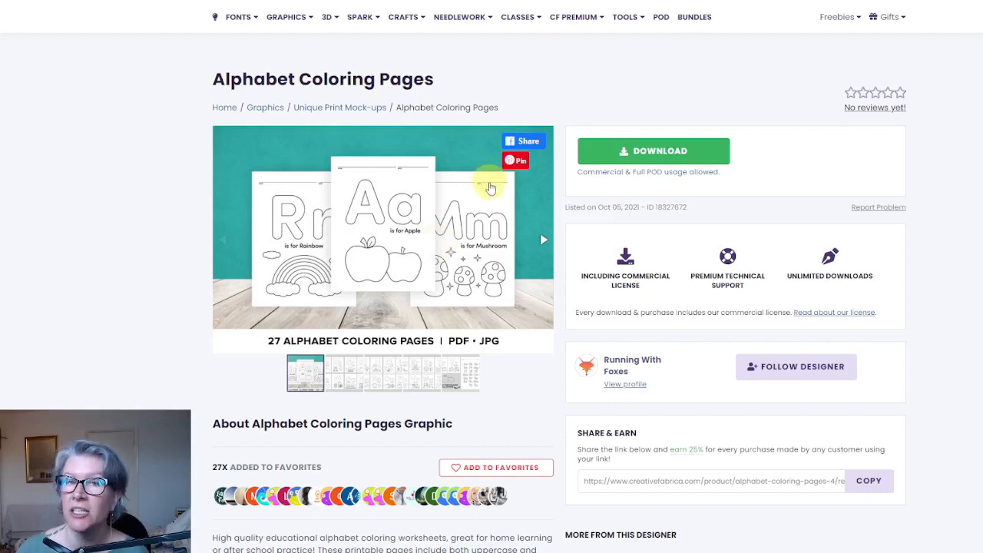
- Download the Alphabet Coloring Pages product and extract its zip file to the suggested folder in Downloads
{"action": "left_click", "coordinate": [659, 156]}
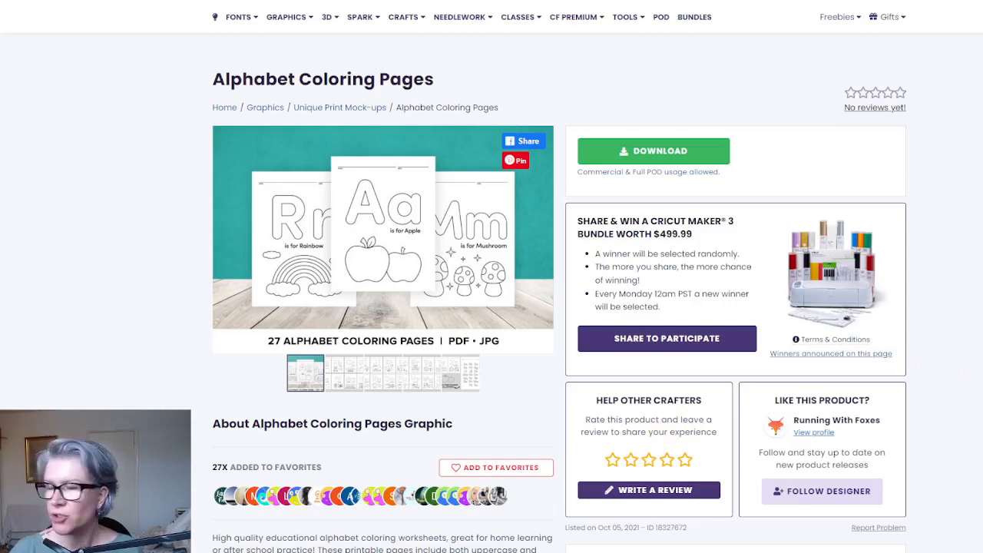
{"action": "left_click_drag", "start_coordinate": [982, 116], "coordinate": [680, 92]}
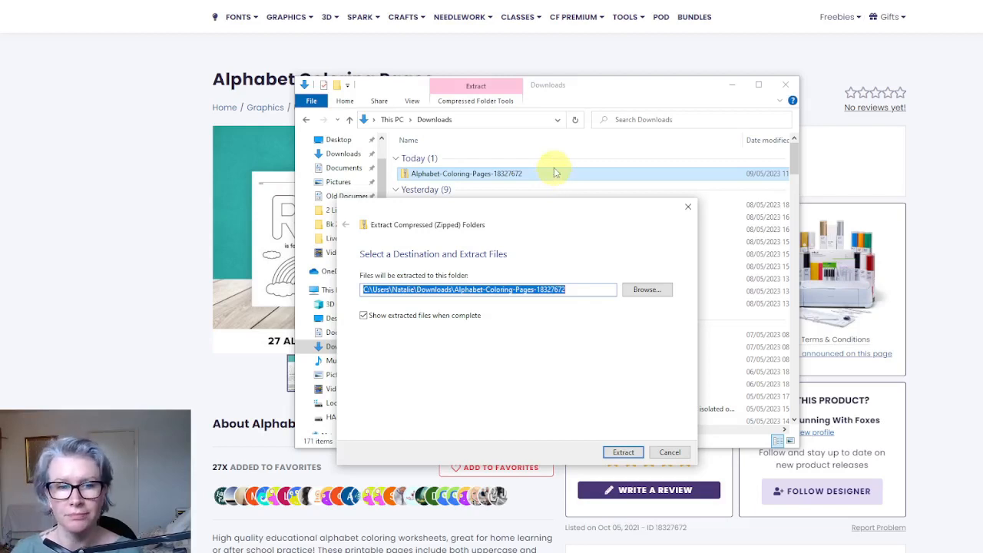
{"action": "left_click", "coordinate": [548, 229]}
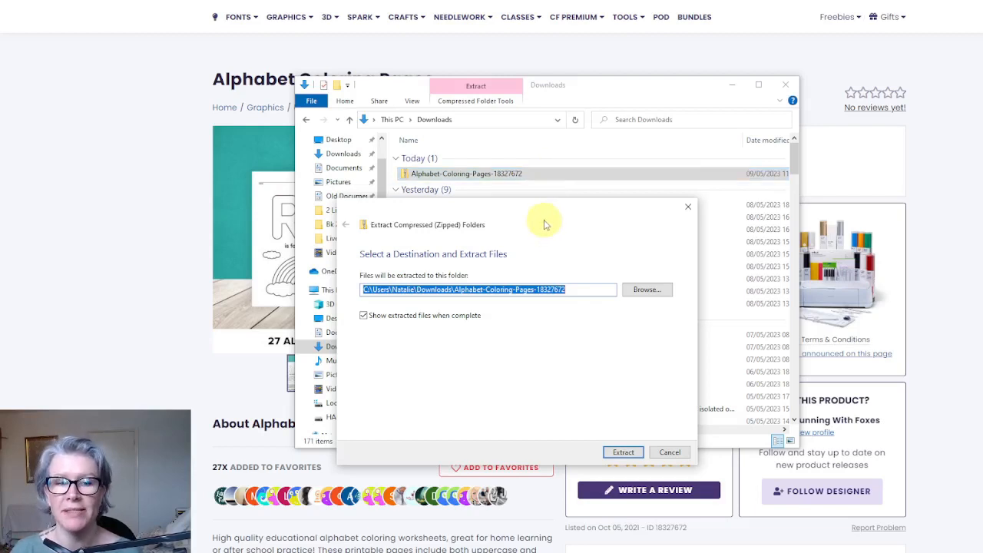
{"action": "left_click", "coordinate": [628, 450]}
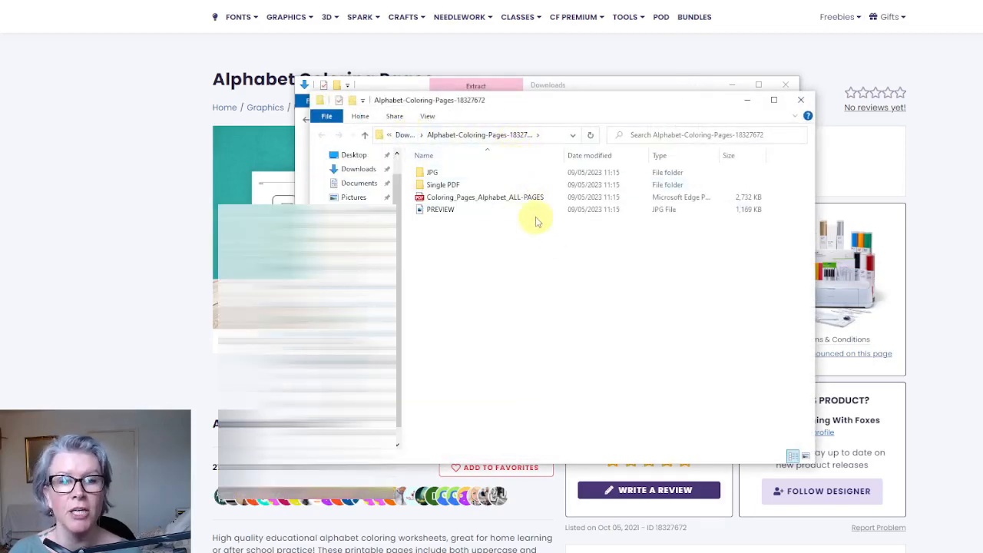
- Check the contents of the extracted Single PDF folder, then open the JPG folder
{"action": "left_click", "coordinate": [471, 186]}
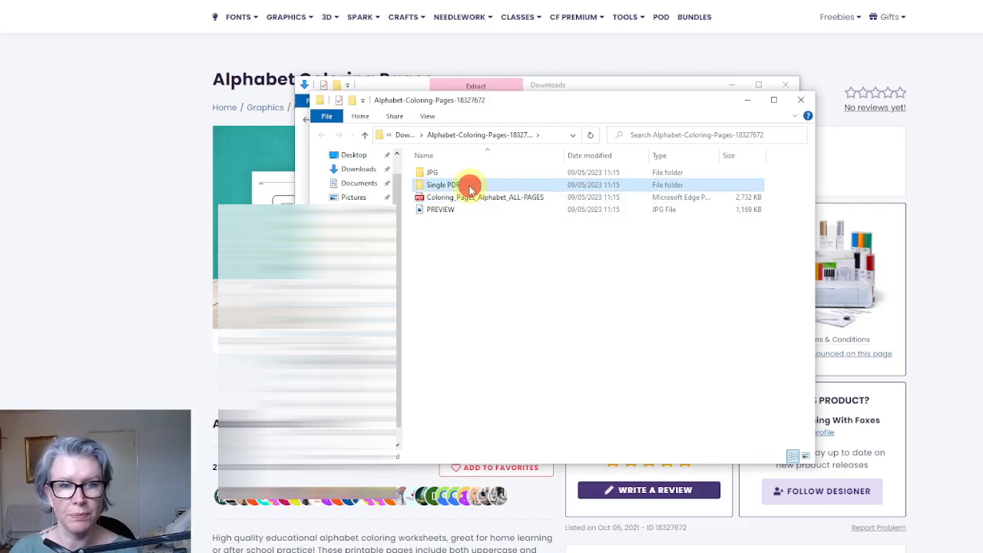
{"action": "double_click", "coordinate": [471, 186]}
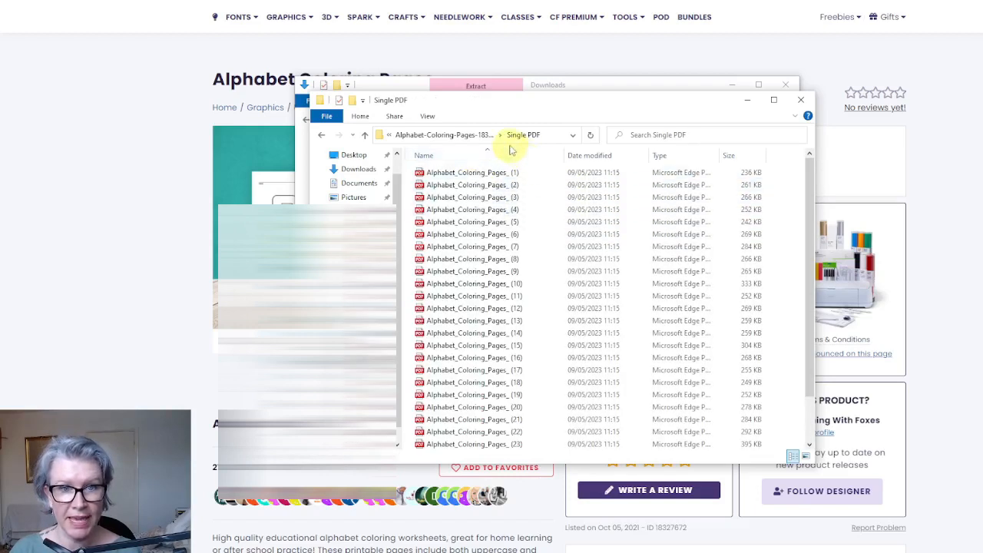
{"action": "left_click", "coordinate": [487, 136]}
{"action": "left_click", "coordinate": [480, 174]}
{"action": "double_click", "coordinate": [480, 174]}
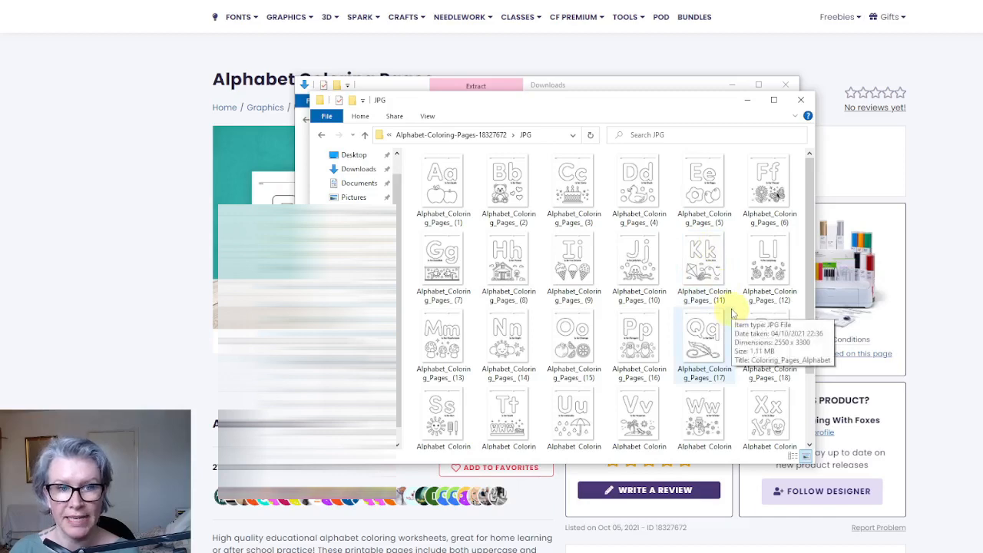
- View the first JPG coloring page, the letter A with apples, and zoom in to examine its line quality
{"action": "left_click", "coordinate": [451, 186]}
{"action": "double_click", "coordinate": [454, 189]}
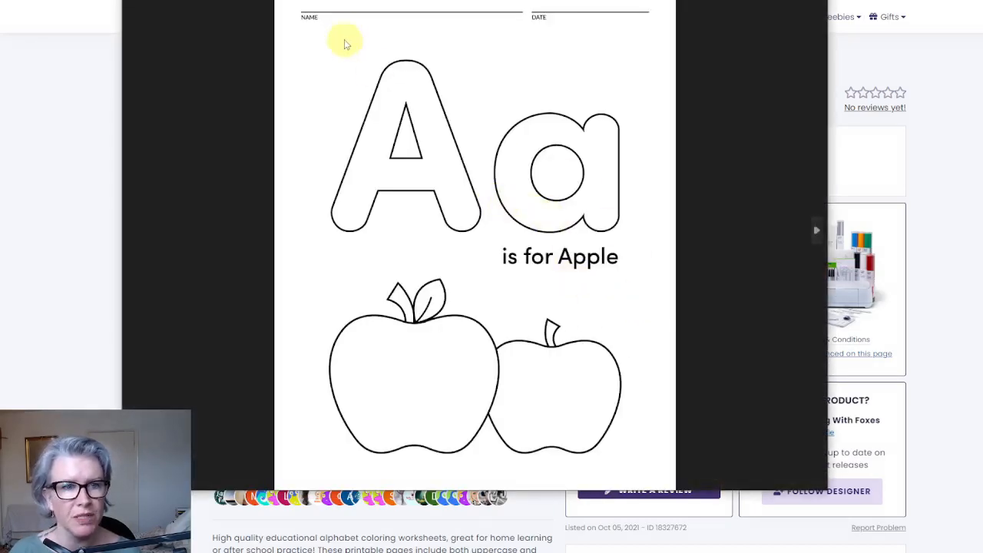
{"action": "scroll", "coordinate": [468, 213], "scroll_direction": "up", "scroll_amount": 8}
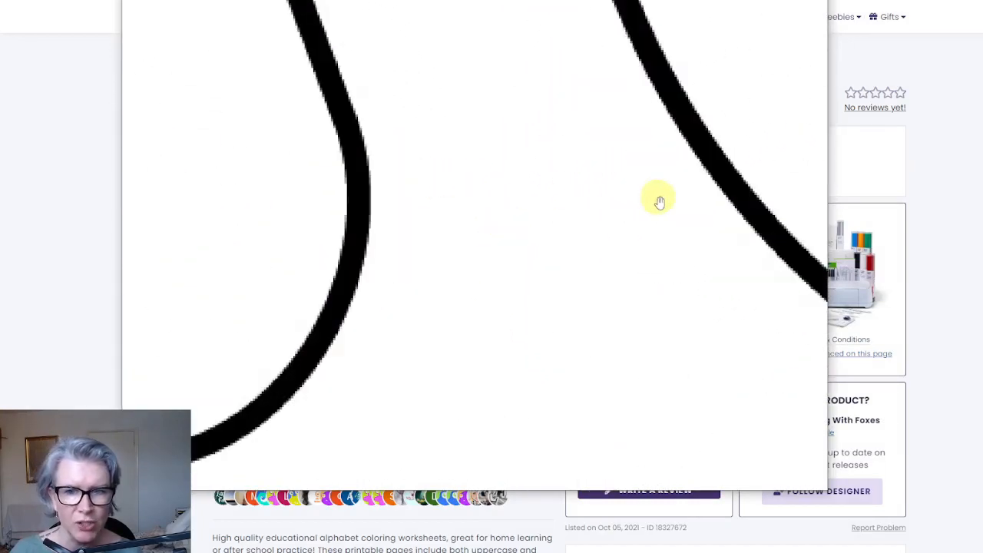
{"action": "scroll", "coordinate": [659, 202], "scroll_direction": "down", "scroll_amount": 3}
{"action": "scroll", "coordinate": [469, 182], "scroll_direction": "up", "scroll_amount": 3}
{"action": "scroll", "coordinate": [469, 183], "scroll_direction": "down", "scroll_amount": 5}
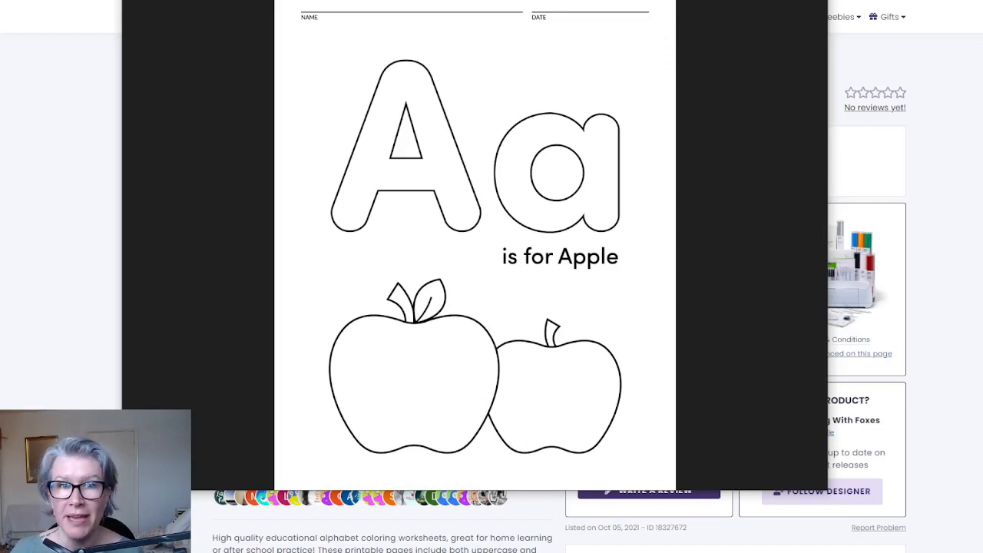
- Switch to the bigjpg image enlarger and load all pages from the JPG folder inside Alphabet-Coloring-Pages-18327672
{"action": "left_click", "coordinate": [814, 1]}
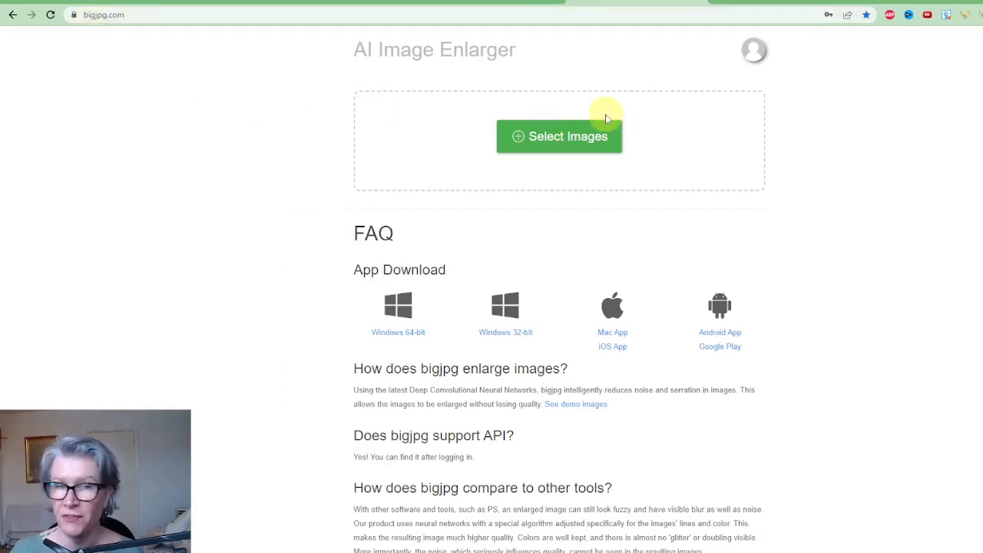
{"action": "left_click", "coordinate": [564, 138]}
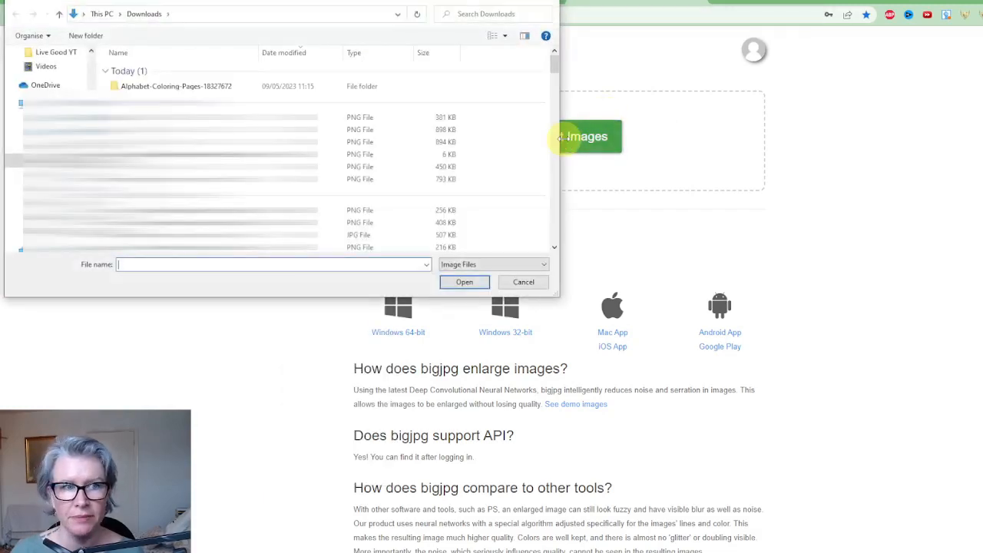
{"action": "double_click", "coordinate": [206, 87]}
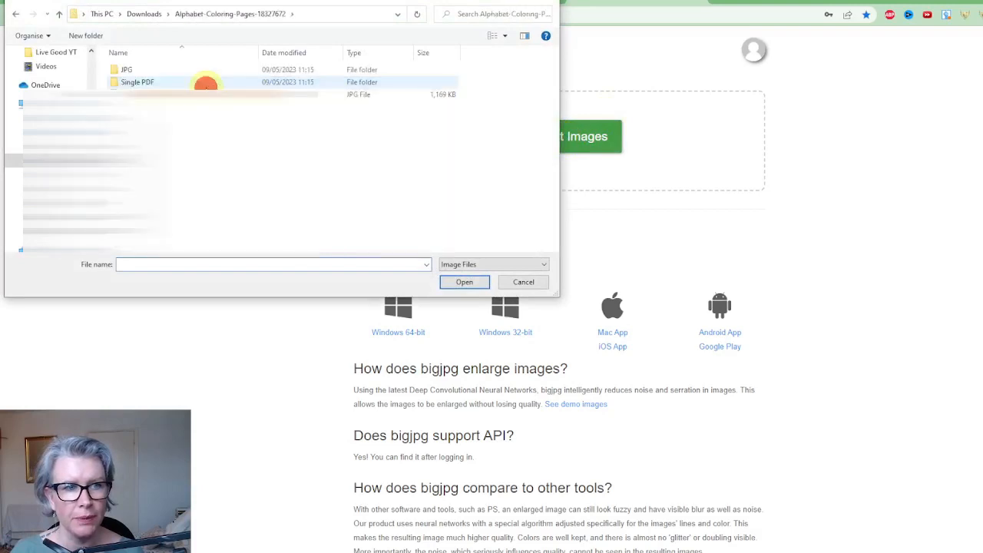
{"action": "double_click", "coordinate": [154, 70]}
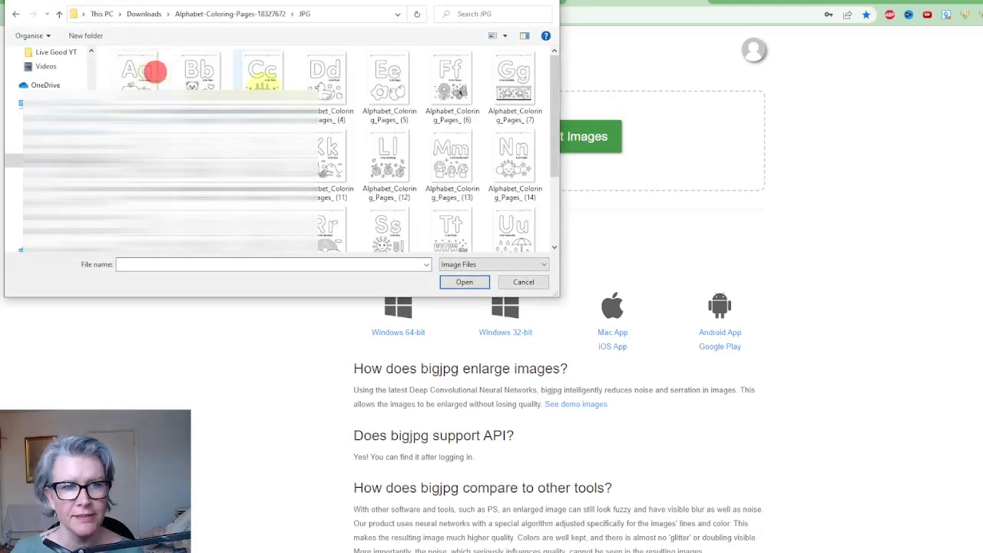
{"action": "key", "text": "ctrl+a"}
{"action": "key", "text": "Return"}
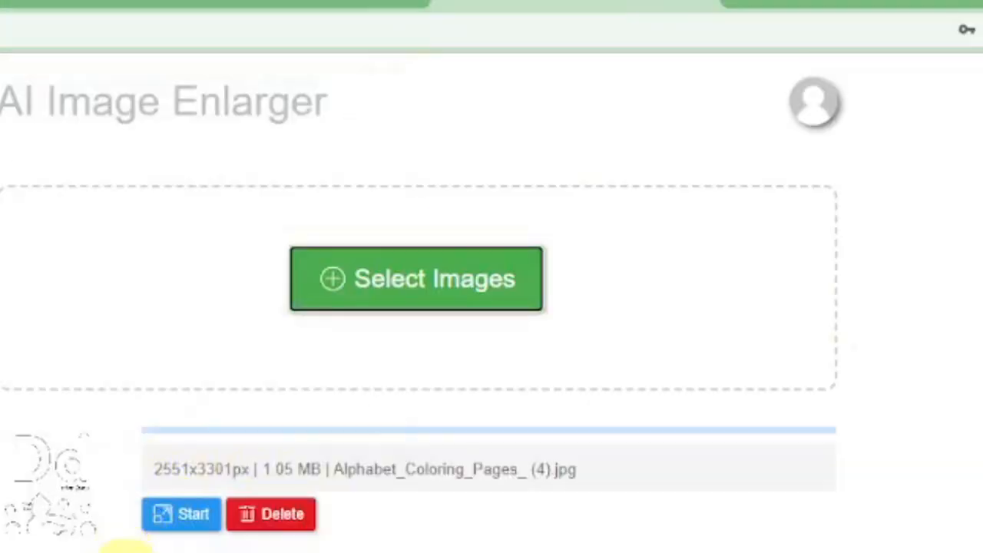
- Enlarge all the loaded images as Artwork with 4x upscaling and no noise reduction
{"action": "left_click", "coordinate": [191, 514]}
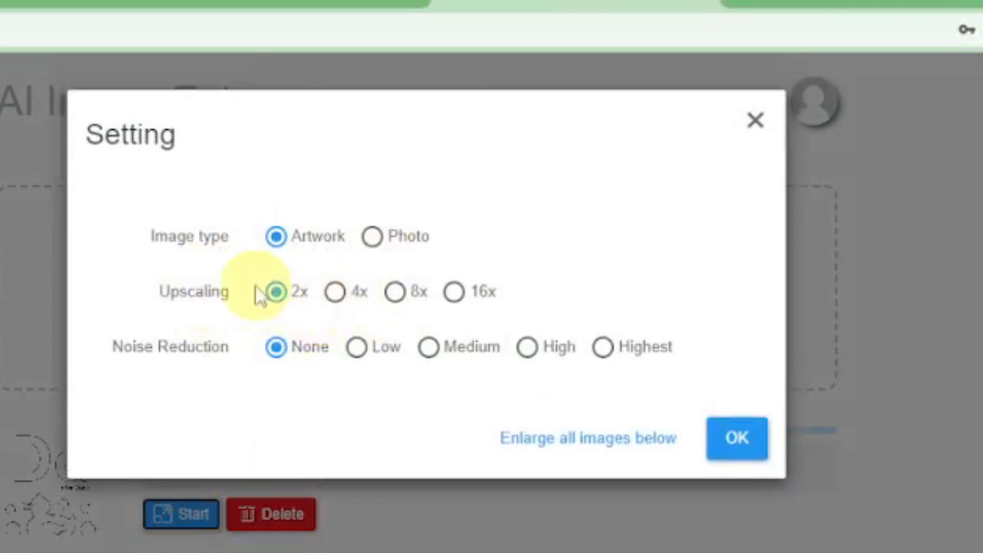
{"action": "left_click", "coordinate": [336, 293]}
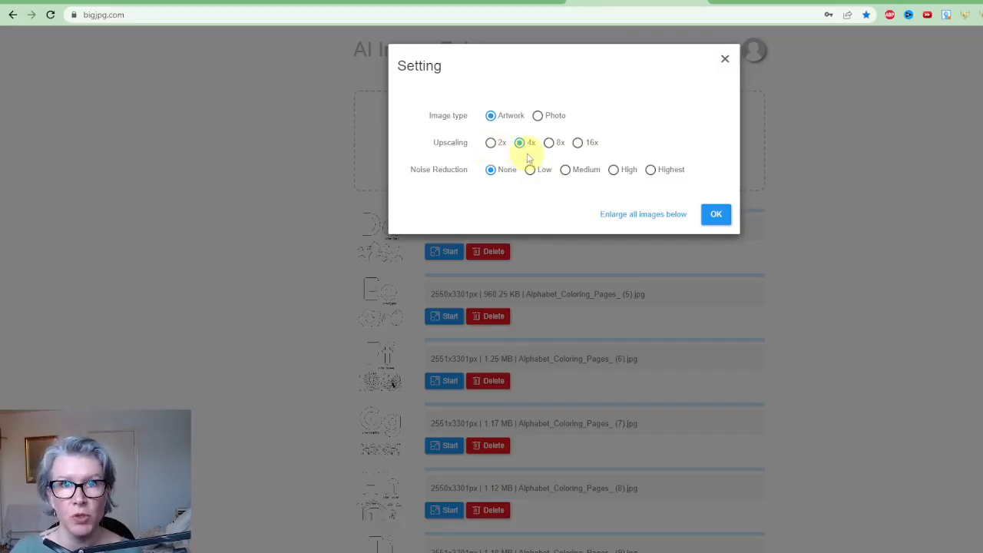
{"action": "left_click", "coordinate": [653, 215]}
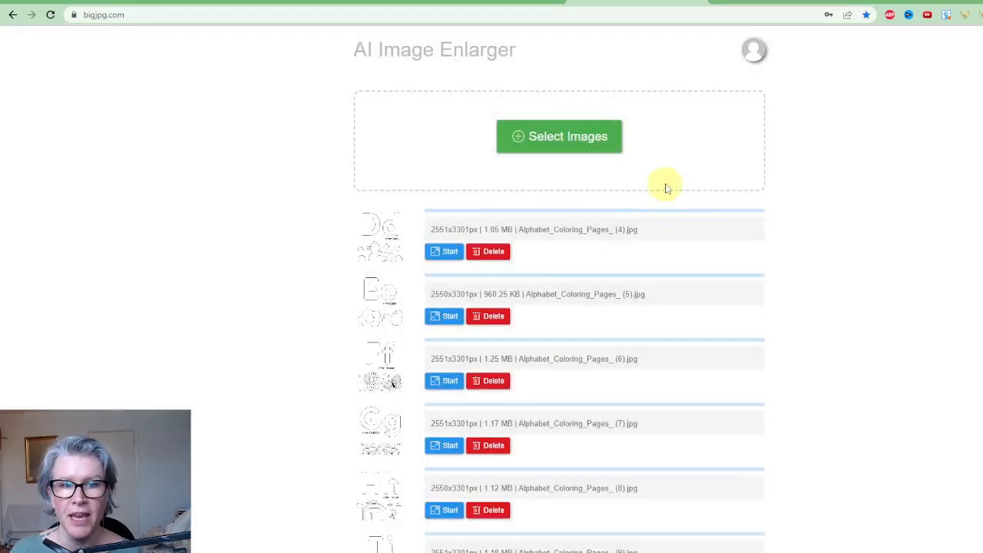
- Download all the enlarged images together and extract the bigjpg (1) zip file in Downloads
{"action": "scroll", "coordinate": [668, 186], "scroll_direction": "down", "scroll_amount": 2}
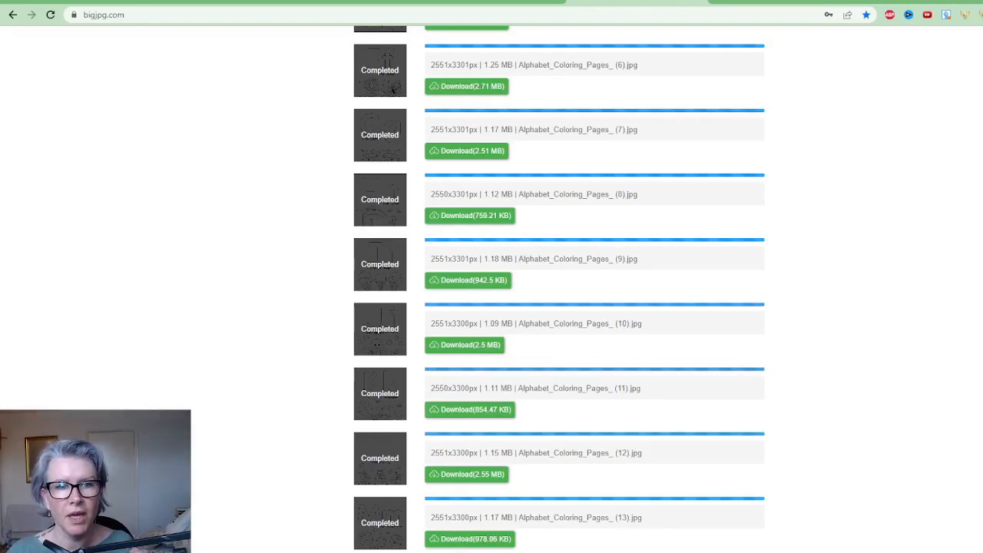
{"action": "scroll", "coordinate": [581, 261], "scroll_direction": "up", "scroll_amount": 4}
{"action": "scroll", "coordinate": [587, 263], "scroll_direction": "down", "scroll_amount": 4}
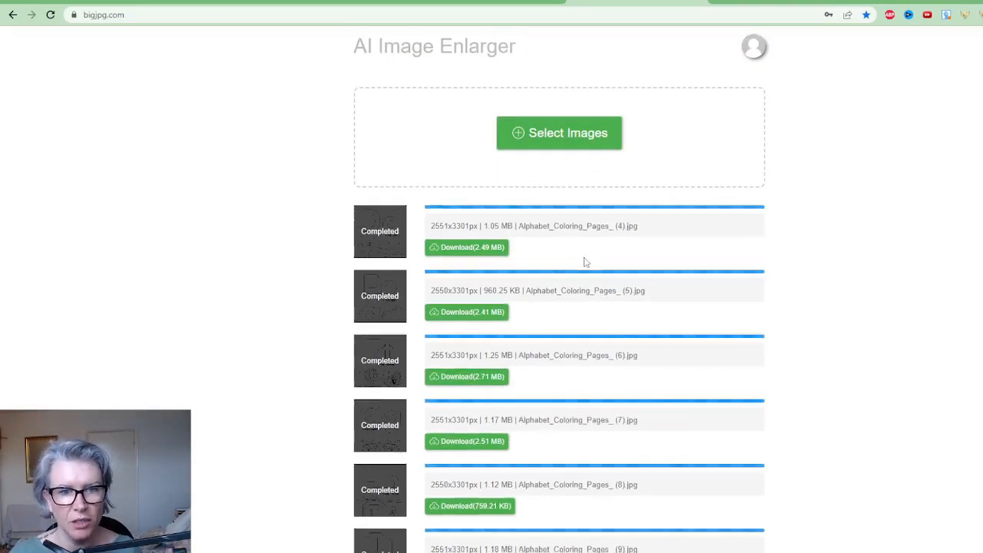
{"action": "scroll", "coordinate": [523, 263], "scroll_direction": "down", "scroll_amount": 6}
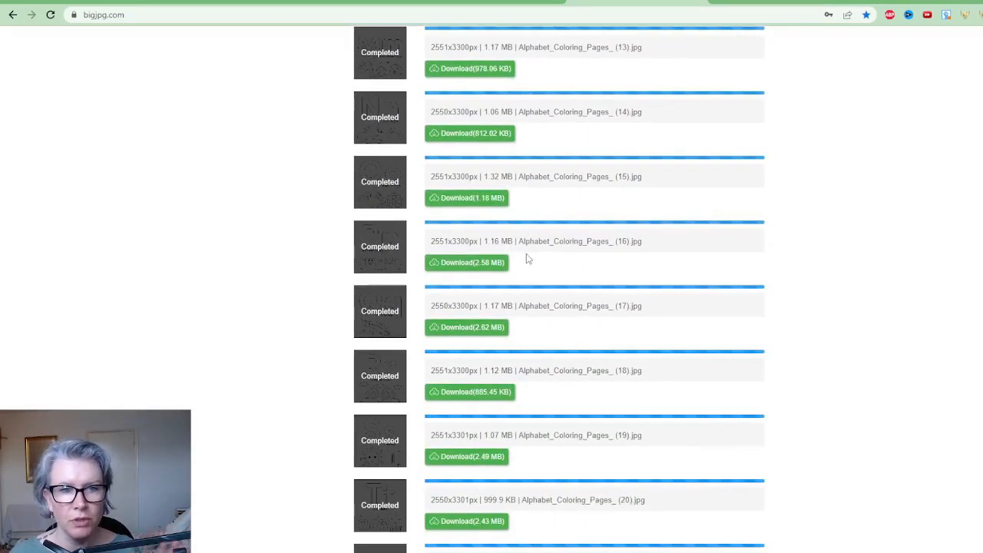
{"action": "scroll", "coordinate": [528, 255], "scroll_direction": "down", "scroll_amount": 10}
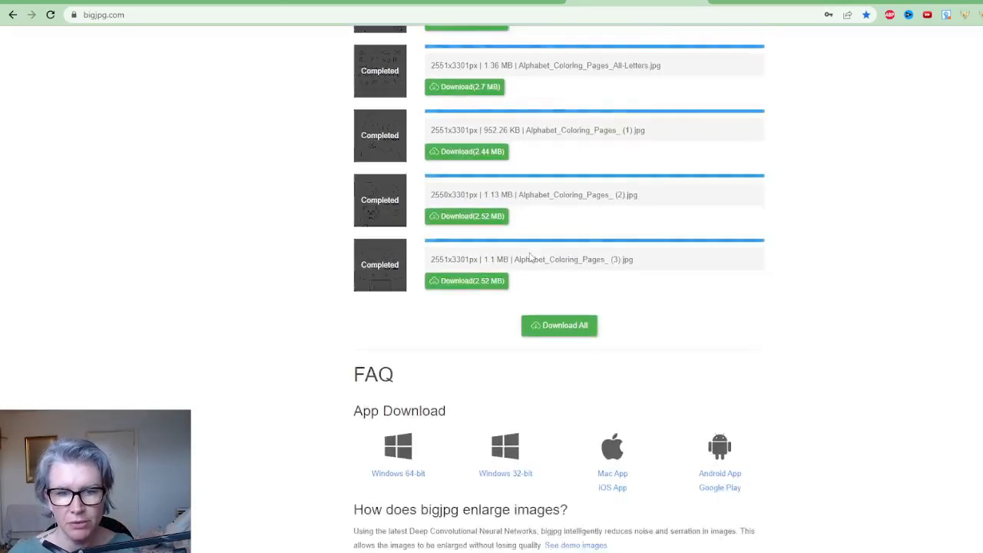
{"action": "left_click", "coordinate": [547, 96]}
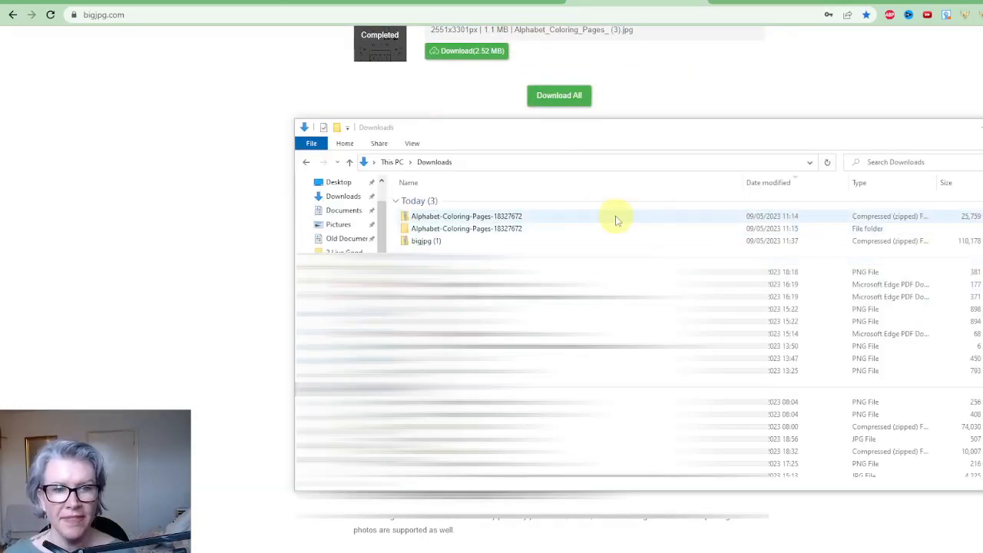
{"action": "right_click", "coordinate": [464, 240]}
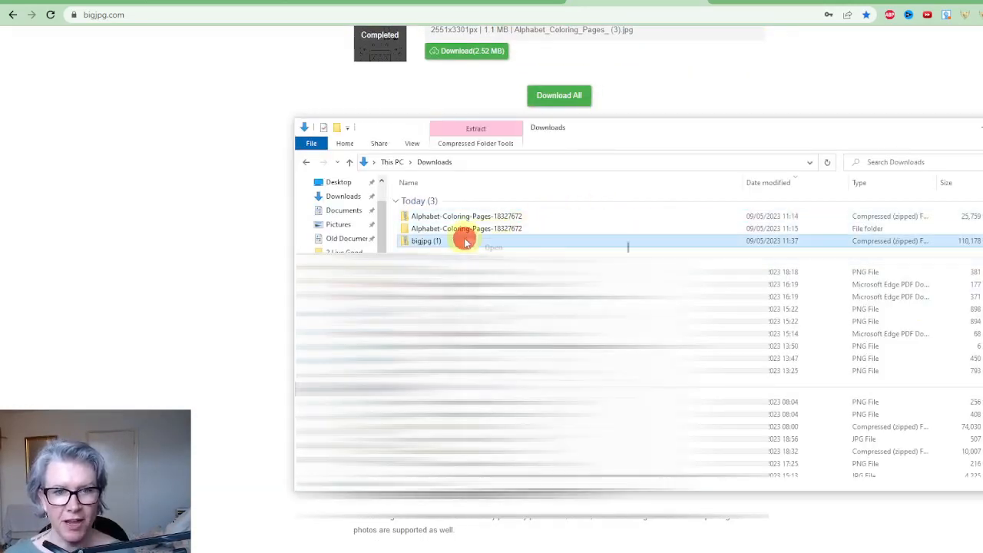
{"action": "left_click", "coordinate": [499, 290]}
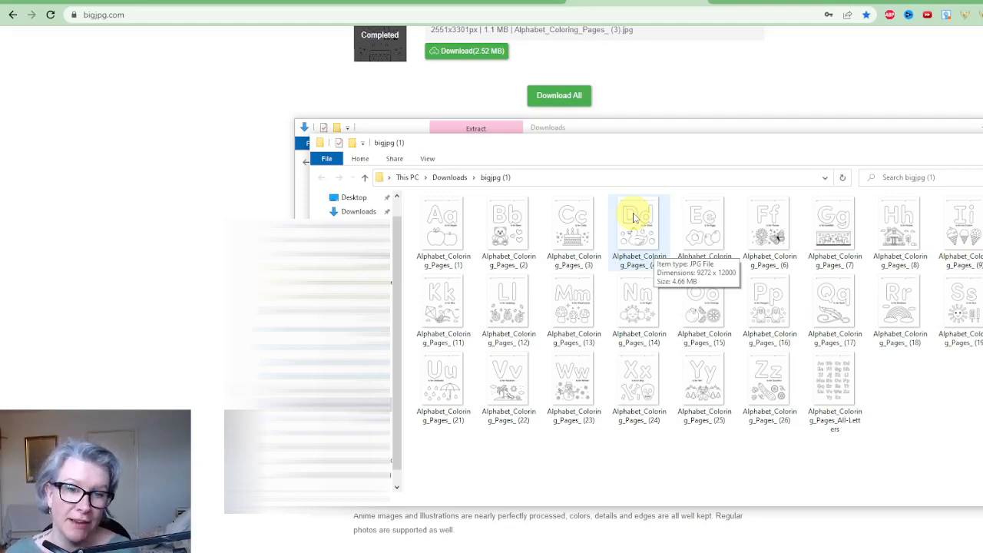
- Open the enlarged letter F page beside the original and examine the original's line edges up close
{"action": "double_click", "coordinate": [769, 224]}
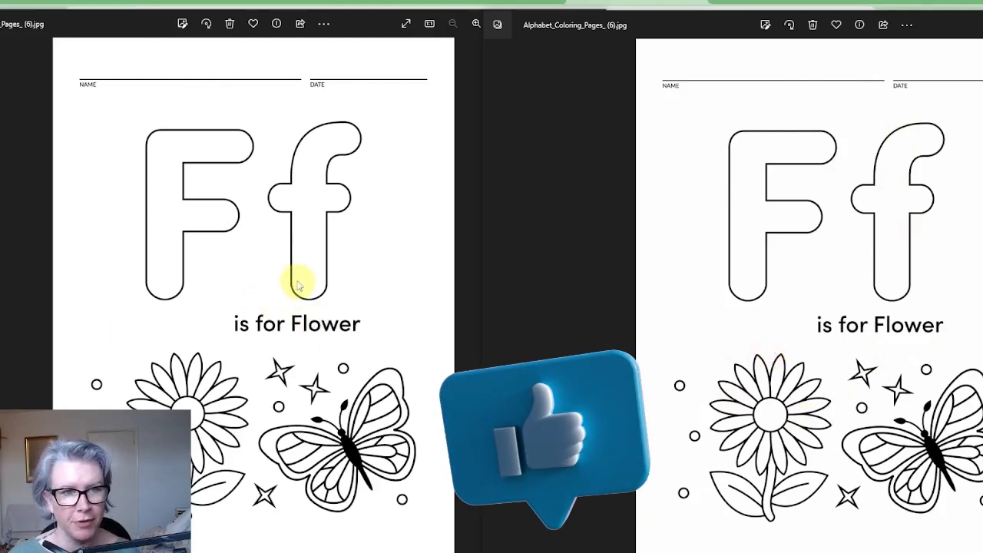
{"action": "left_click", "coordinate": [132, 32]}
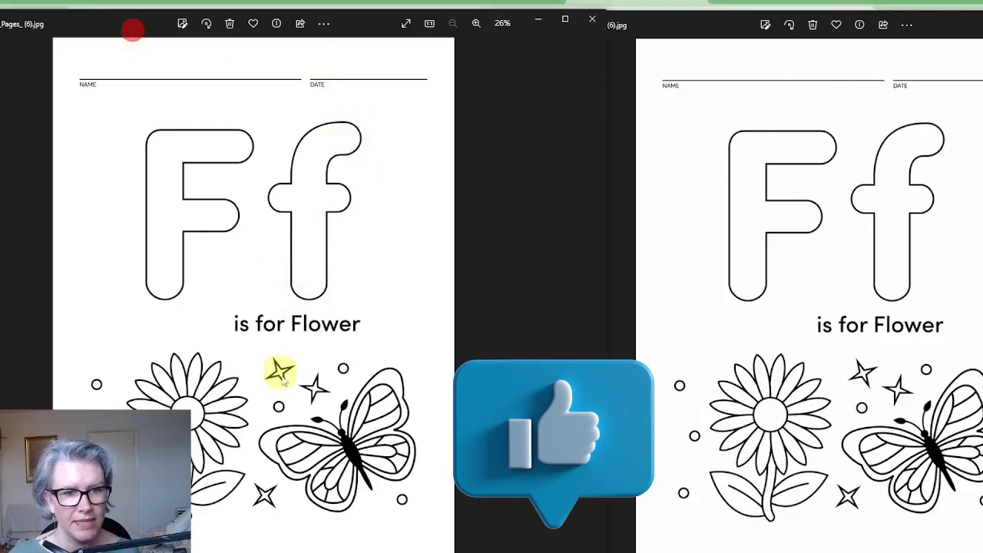
{"action": "scroll", "coordinate": [328, 424], "scroll_direction": "up", "scroll_amount": 5}
{"action": "scroll", "coordinate": [328, 432], "scroll_direction": "up", "scroll_amount": 2}
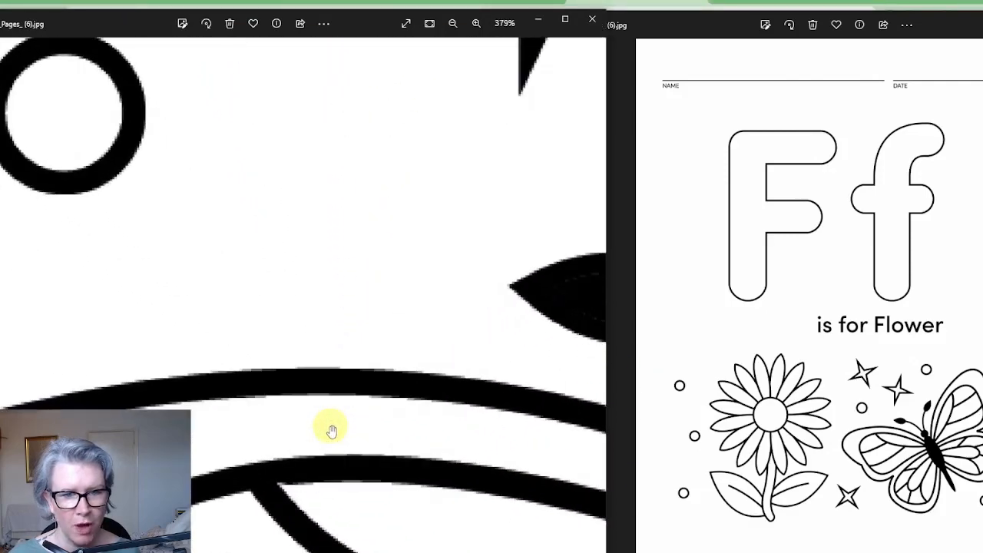
- Examine the enlarged letter F page up close around the butterfly and the small circle near it
{"action": "scroll", "coordinate": [930, 455], "scroll_direction": "up", "scroll_amount": 5}
{"action": "left_click_drag", "start_coordinate": [893, 327], "coordinate": [702, 548]}
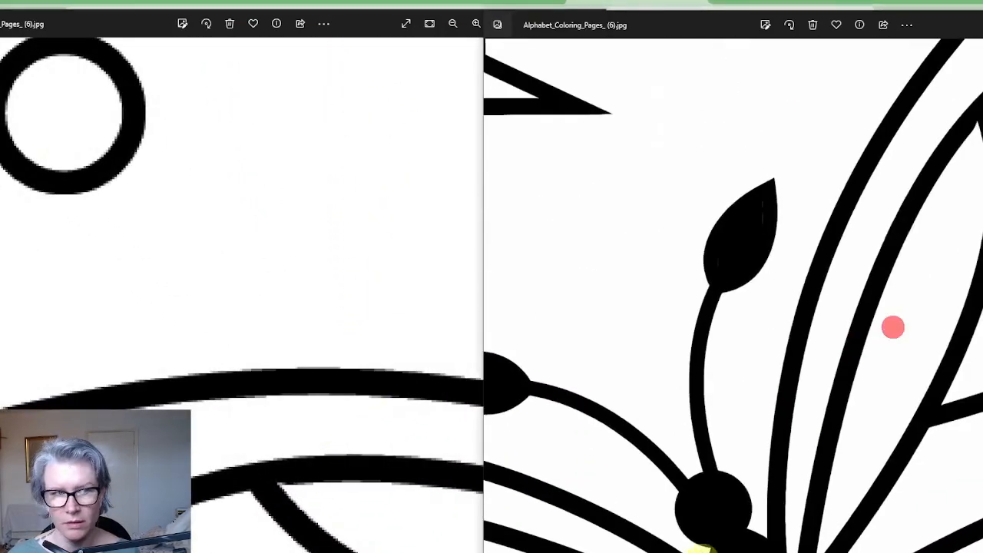
{"action": "left_click_drag", "start_coordinate": [876, 177], "coordinate": [807, 440]}
{"action": "scroll", "coordinate": [882, 395], "scroll_direction": "up", "scroll_amount": 2}
{"action": "left_click_drag", "start_coordinate": [834, 346], "coordinate": [888, 417]}
{"action": "scroll", "coordinate": [954, 423], "scroll_direction": "down", "scroll_amount": 1}
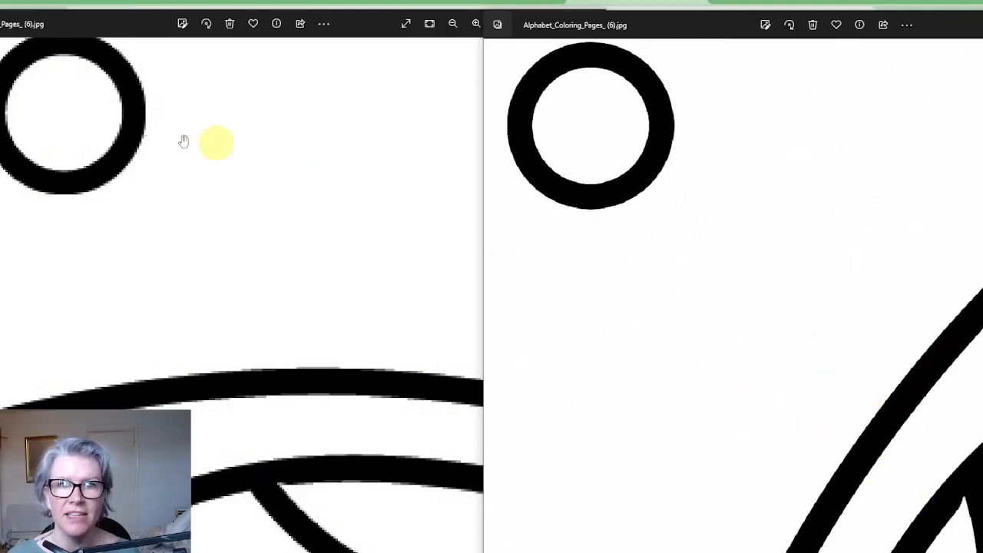
- Compare the edges of the small circles and butterfly lines between the original and enlarged letter F pages
{"action": "left_click_drag", "start_coordinate": [324, 257], "coordinate": [472, 265]}
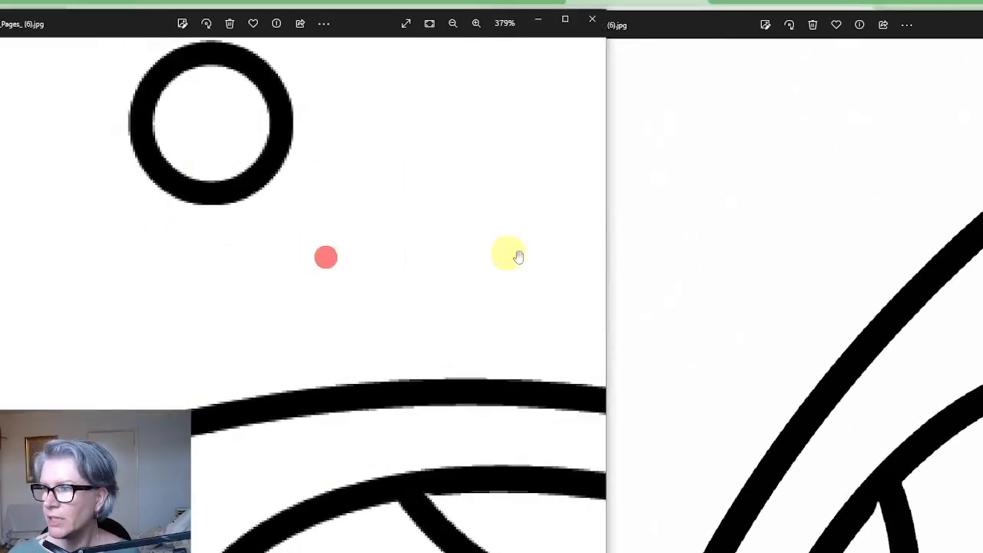
{"action": "left_click", "coordinate": [634, 245]}
{"action": "left_click_drag", "start_coordinate": [693, 272], "coordinate": [768, 282]}
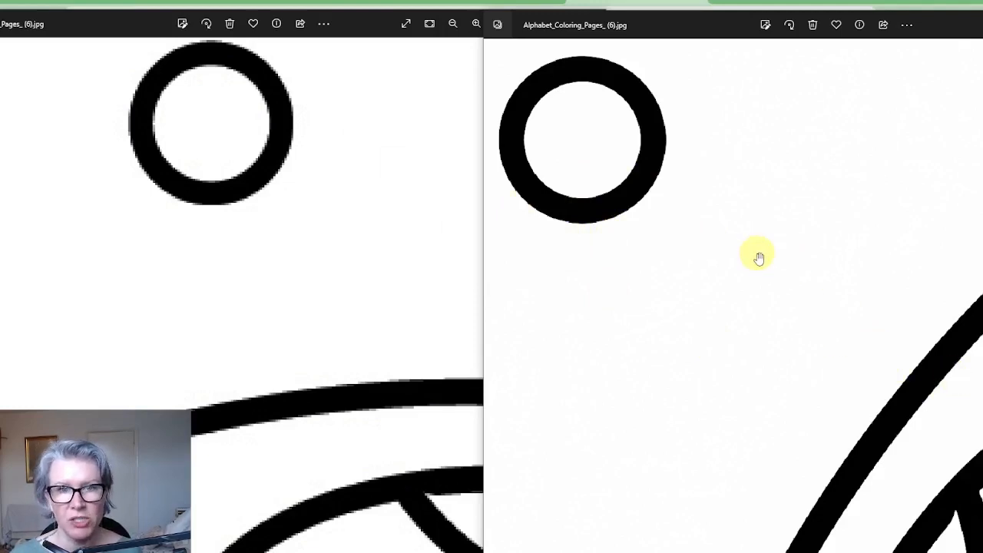
{"action": "scroll", "coordinate": [759, 258], "scroll_direction": "down", "scroll_amount": 3}
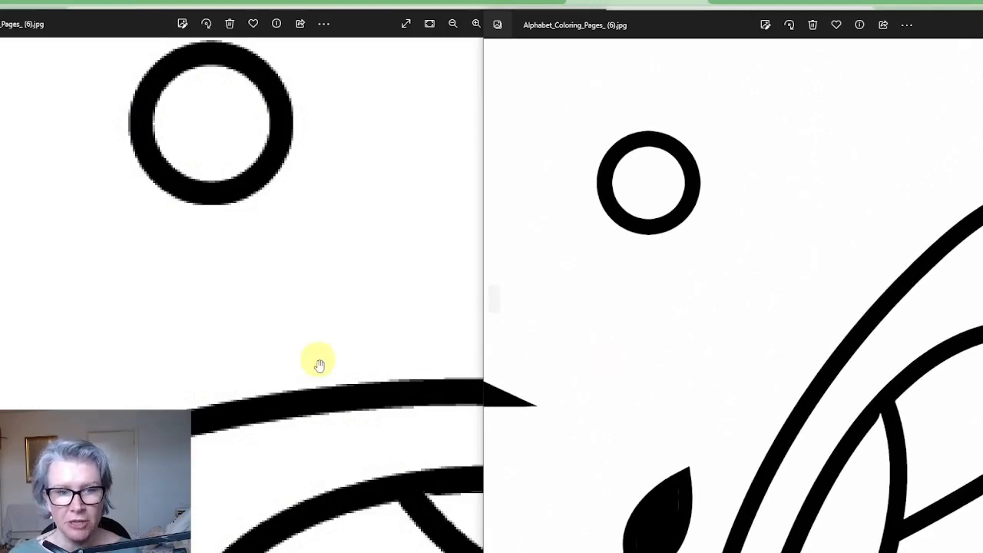
{"action": "scroll", "coordinate": [320, 364], "scroll_direction": "down", "scroll_amount": 3}
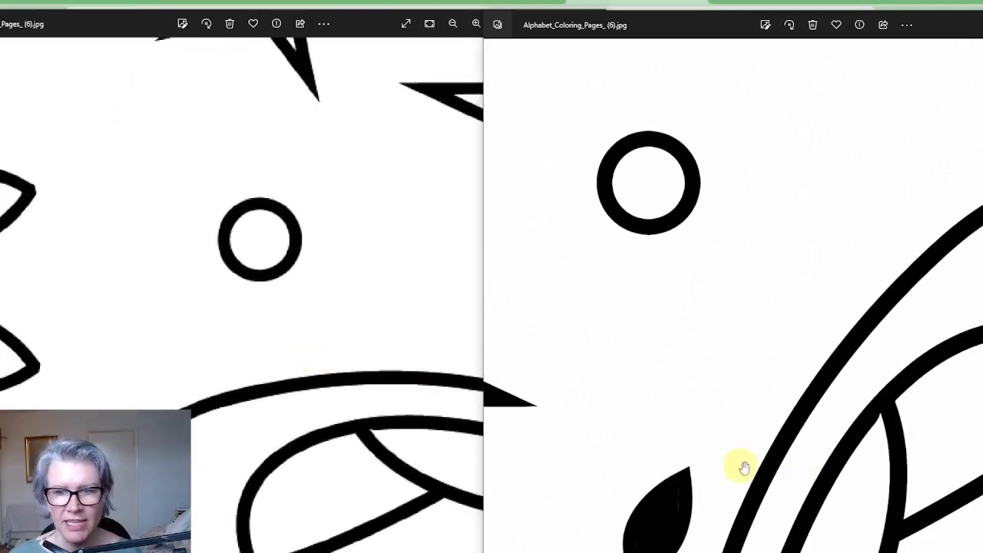
{"action": "left_click_drag", "start_coordinate": [690, 411], "coordinate": [691, 268]}
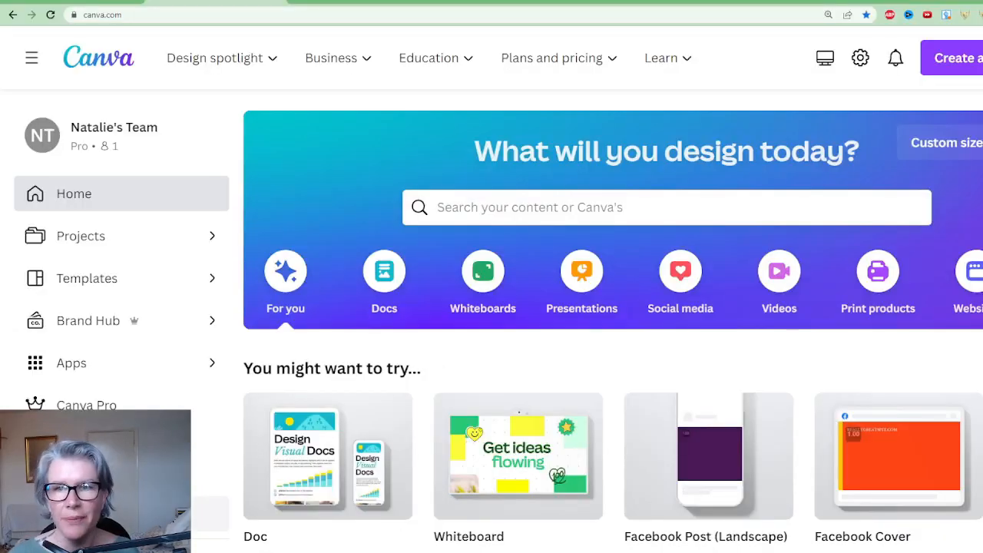
- Switch to Canva and create a new custom-size design 8.5 in wide and 11 in high
{"action": "left_click", "coordinate": [960, 58]}
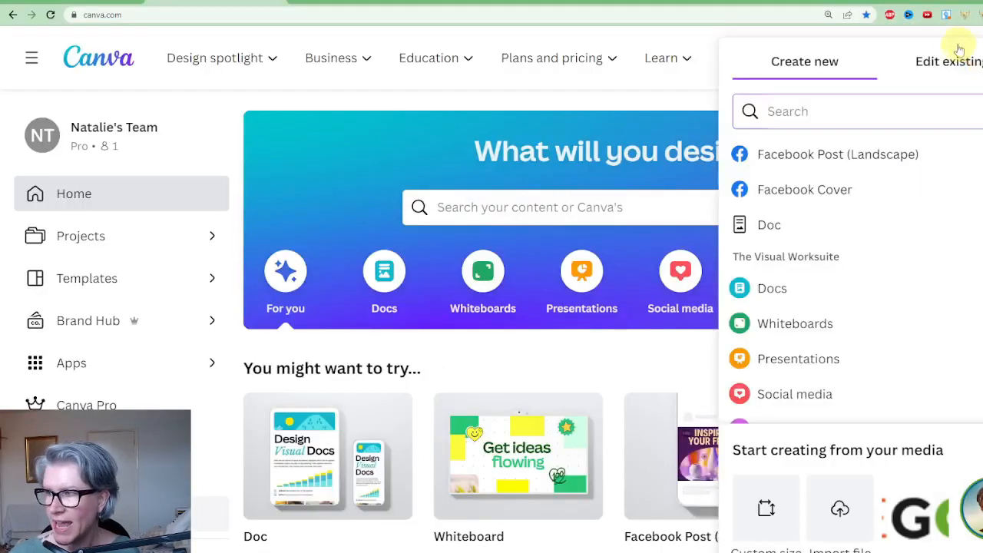
{"action": "left_click", "coordinate": [791, 488]}
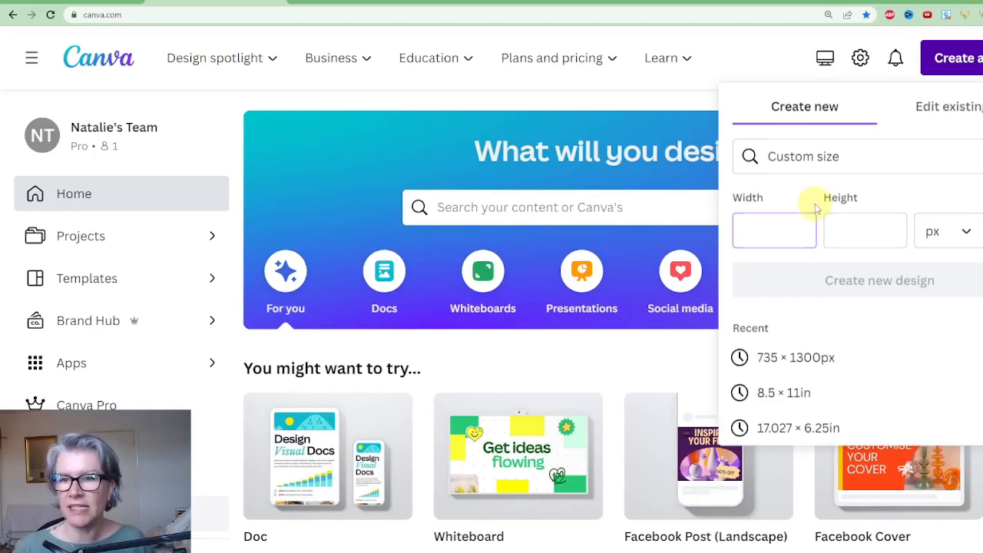
{"action": "left_click", "coordinate": [957, 237]}
{"action": "left_click", "coordinate": [940, 314]}
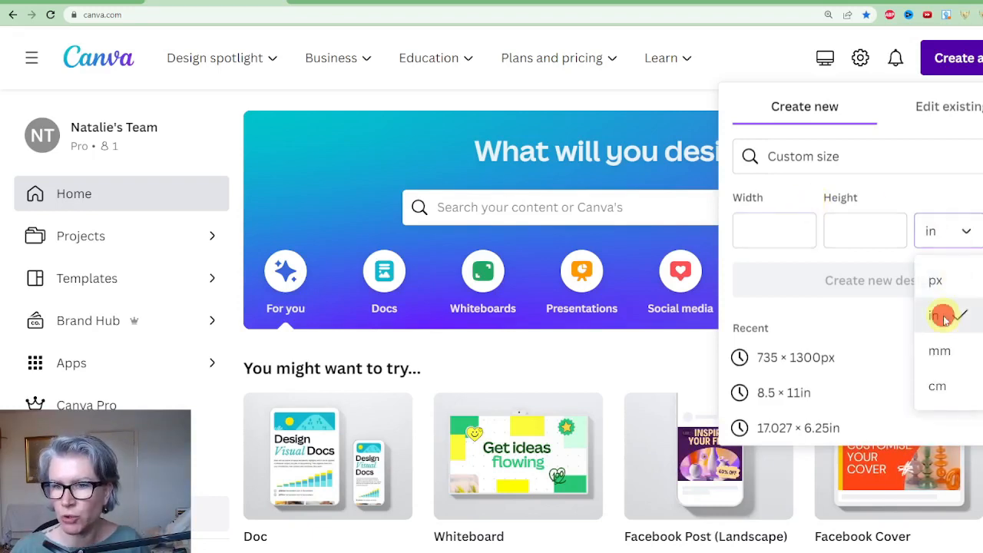
{"action": "left_click", "coordinate": [794, 232]}
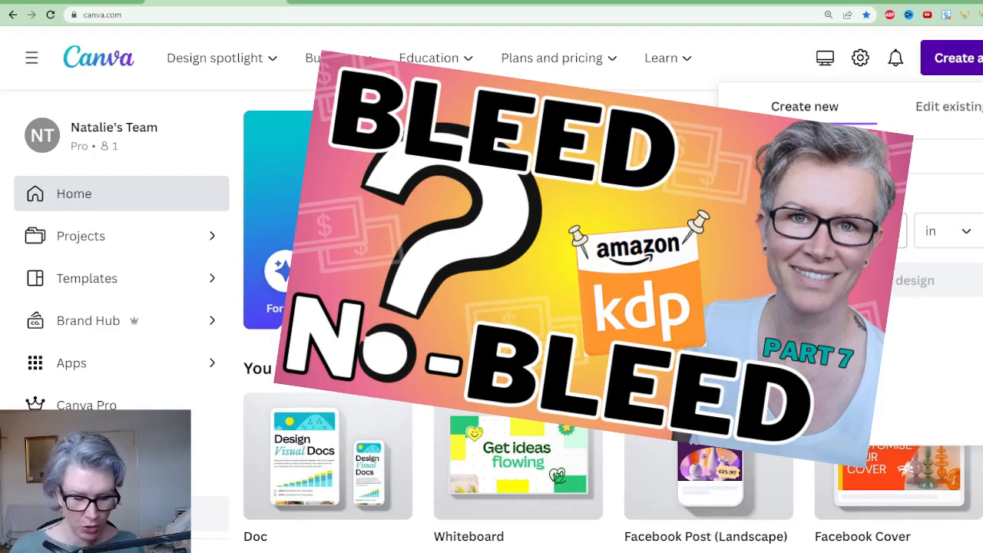
{"action": "type", "text": "8"}
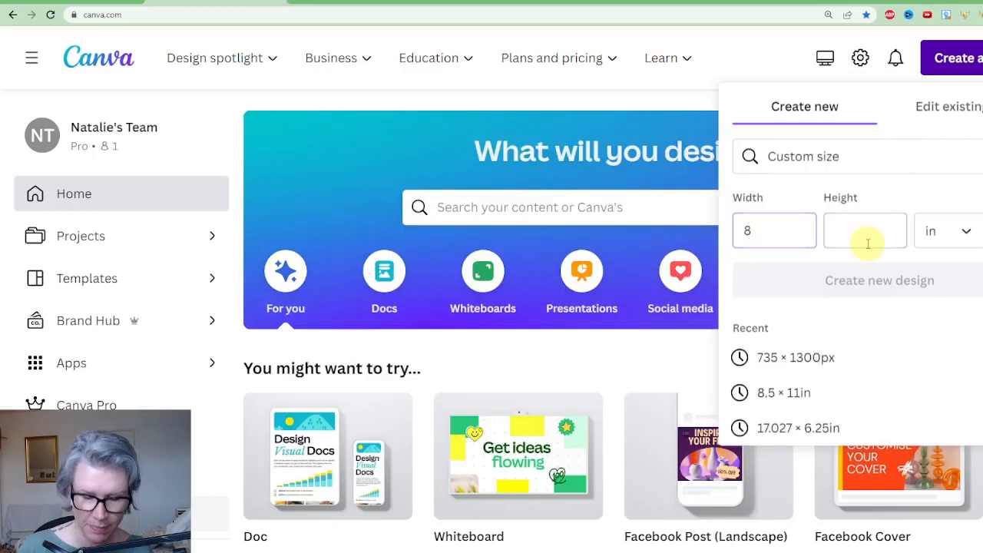
{"action": "type", "text": ".5"}
{"action": "left_click", "coordinate": [868, 244]}
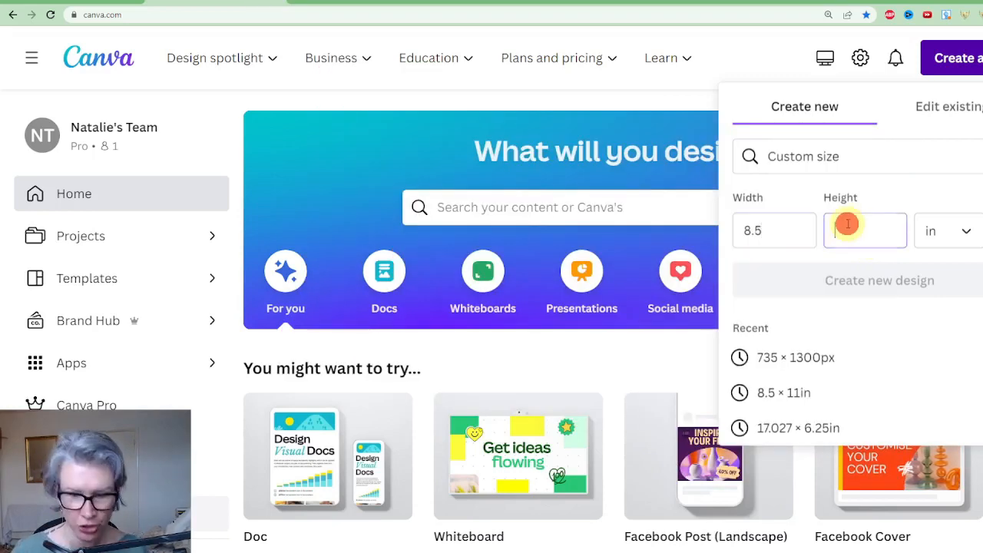
{"action": "type", "text": "11"}
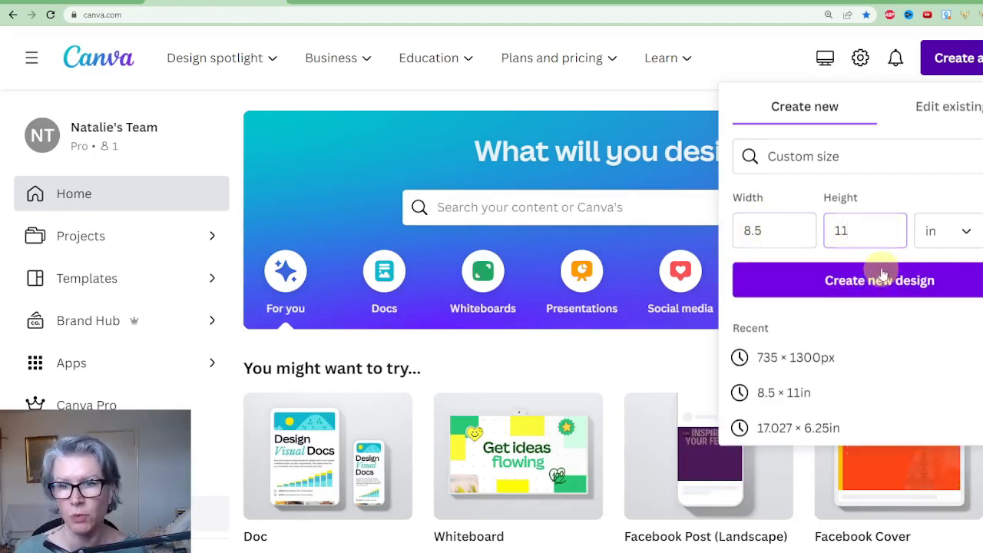
{"action": "left_click", "coordinate": [971, 290]}
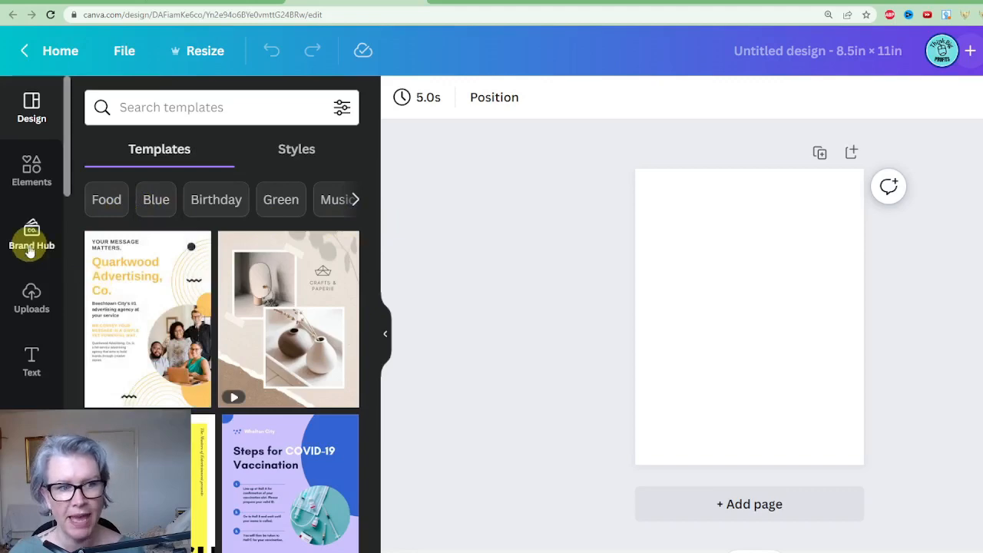
- Create a project folder named Alphabet Coloring in Canva
{"action": "left_click", "coordinate": [31, 430]}
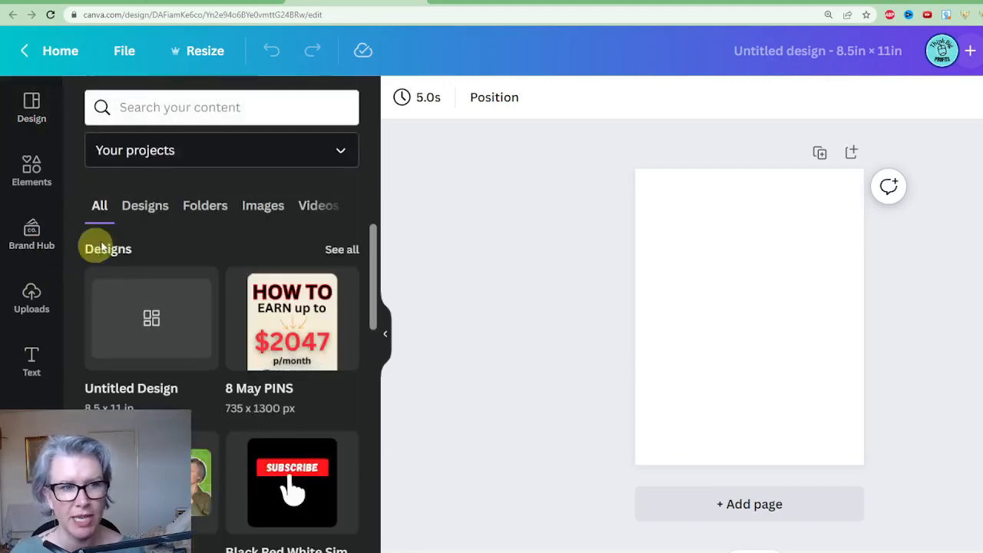
{"action": "left_click", "coordinate": [204, 206]}
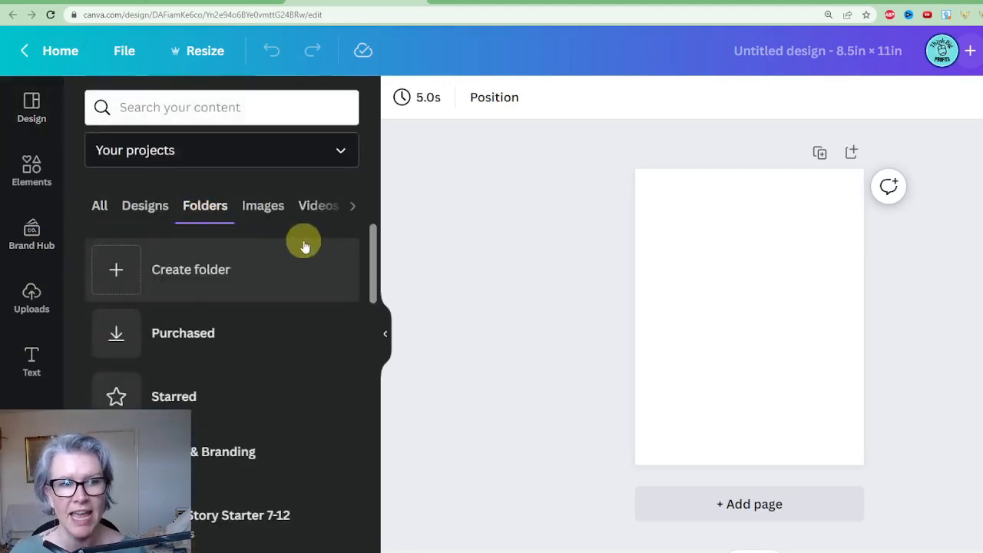
{"action": "left_click", "coordinate": [191, 268]}
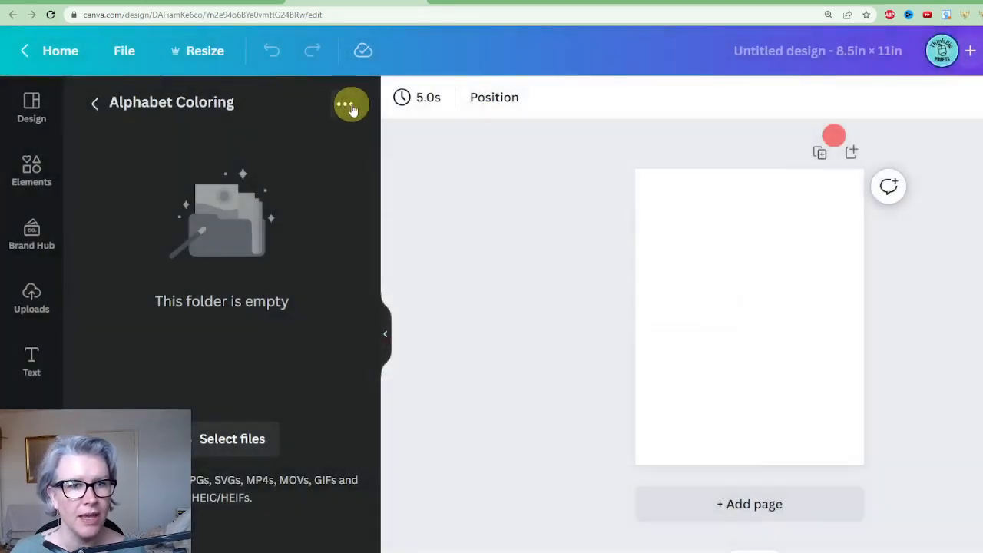
- Upload all the alphabet coloring pages from the "upscaled alphabet coloring" folder into the Alphabet Coloring folder
{"action": "left_click", "coordinate": [347, 105]}
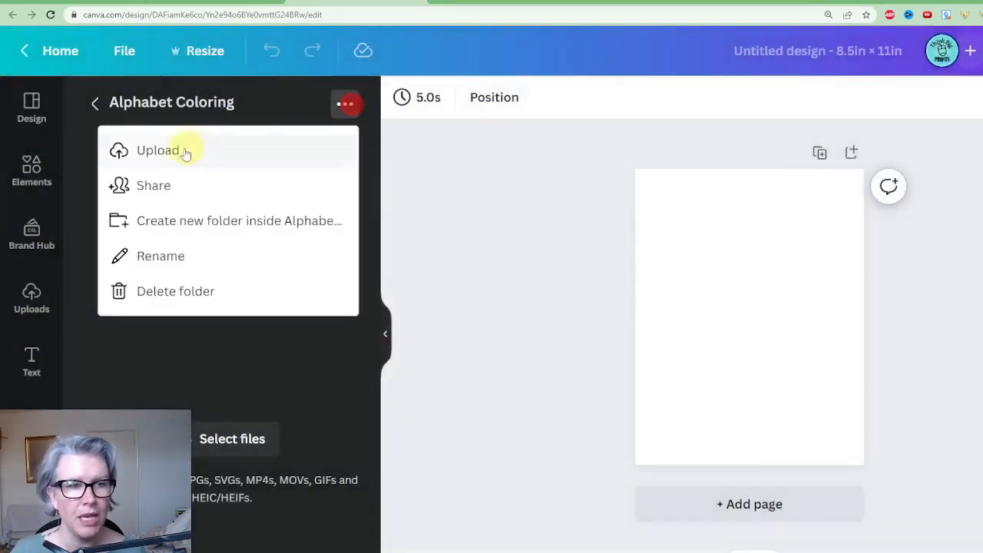
{"action": "left_click", "coordinate": [176, 149]}
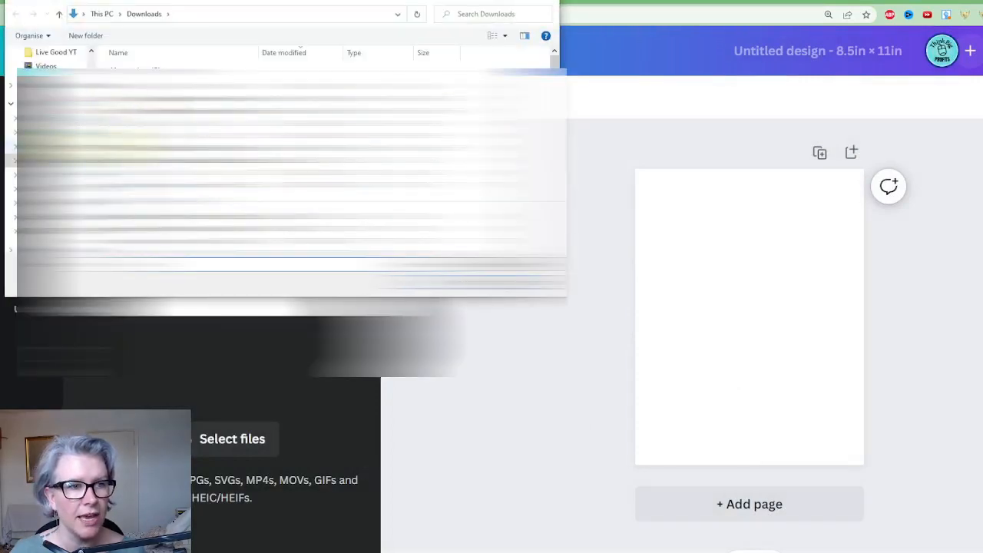
{"action": "left_click_drag", "start_coordinate": [92, 138], "coordinate": [94, 63]}
{"action": "left_click", "coordinate": [62, 89]}
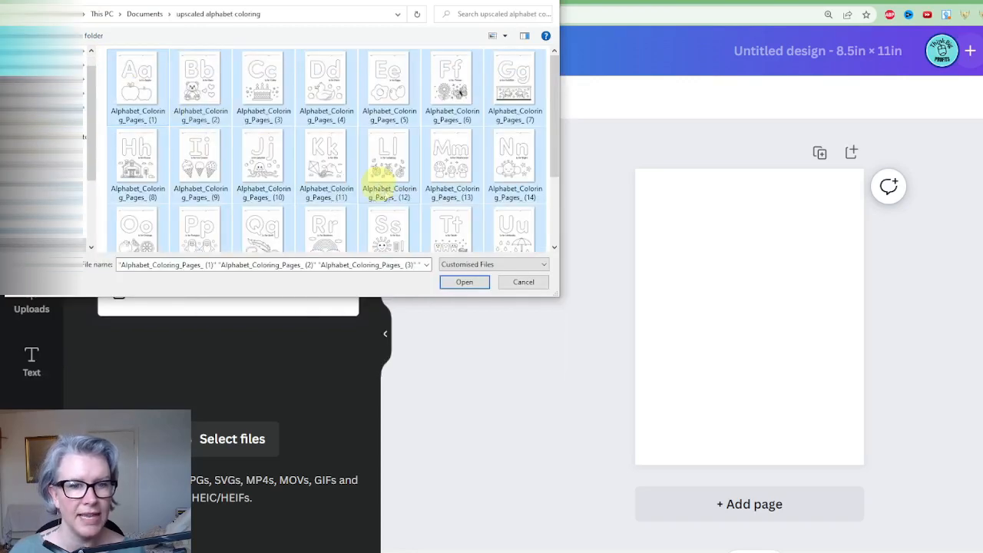
{"action": "left_click", "coordinate": [477, 286]}
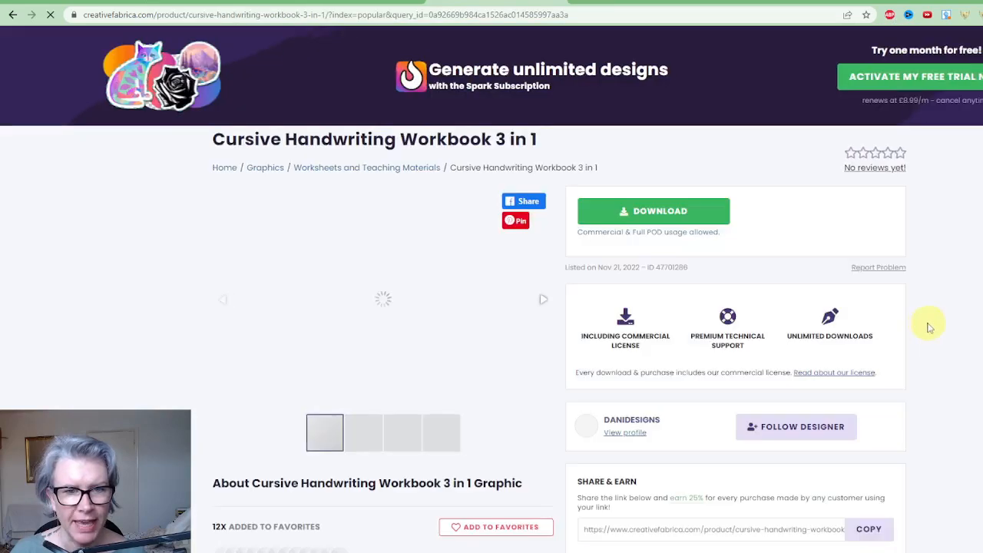
- Switch to Creative Fabrica, download Cursive Handwriting Workbook 3 in 1, and look through its PDF
{"action": "left_click", "coordinate": [672, 310]}
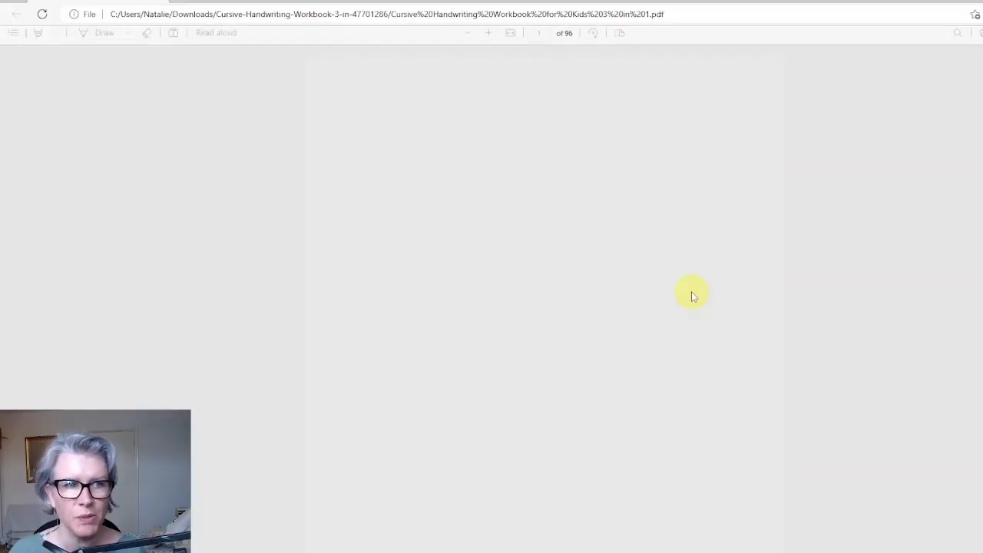
{"action": "scroll", "coordinate": [642, 358], "scroll_direction": "down", "scroll_amount": 6}
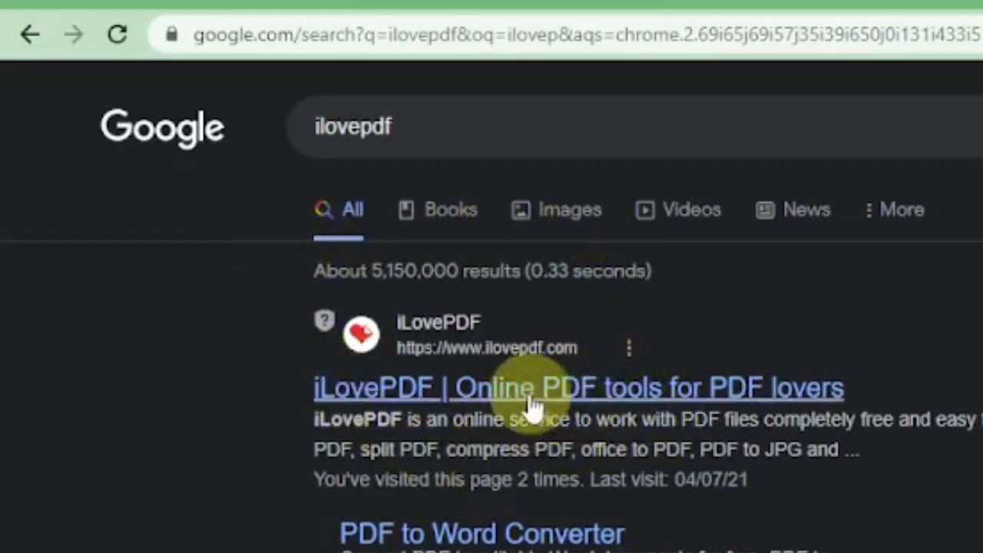
- Open the iLovePDF website and load the Cursive Handwriting Workbook for Kids PDF into the Split PDF tool
{"action": "left_click", "coordinate": [407, 355]}
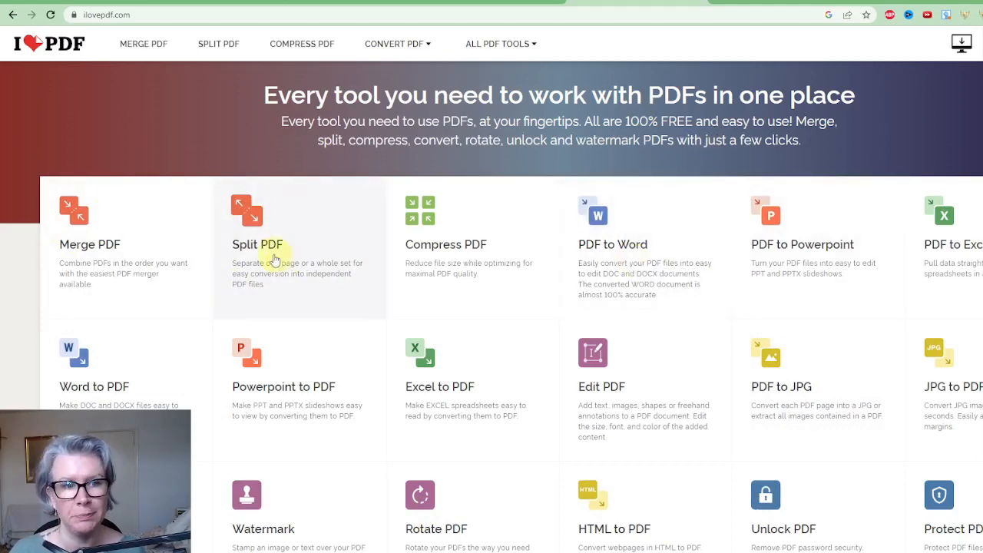
{"action": "left_click", "coordinate": [272, 244]}
{"action": "left_click", "coordinate": [581, 197]}
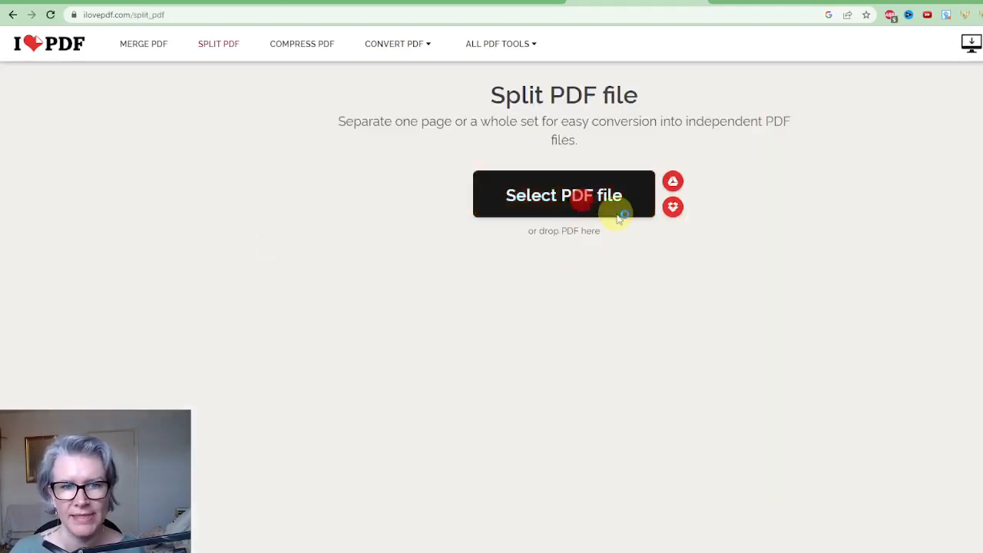
{"action": "left_click", "coordinate": [561, 199]}
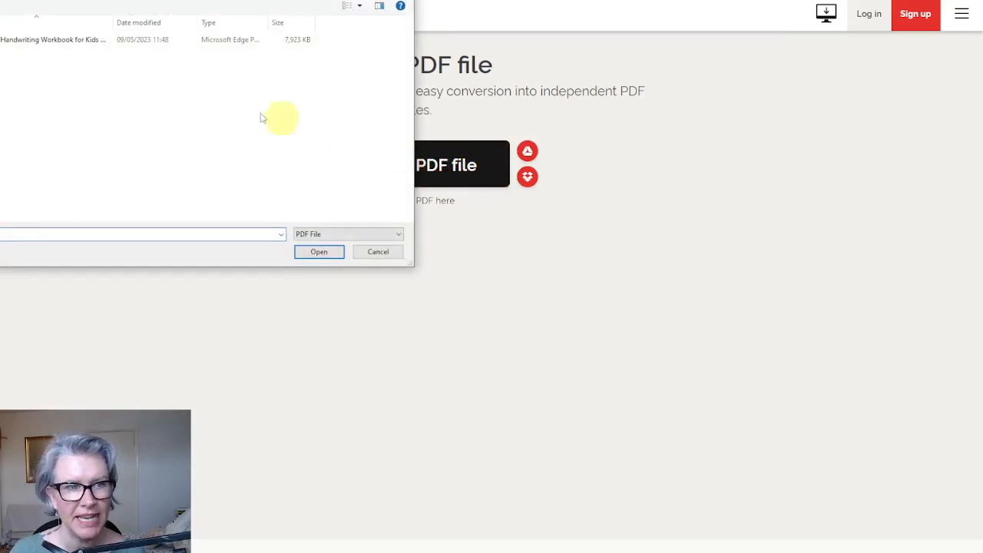
{"action": "double_click", "coordinate": [44, 37]}
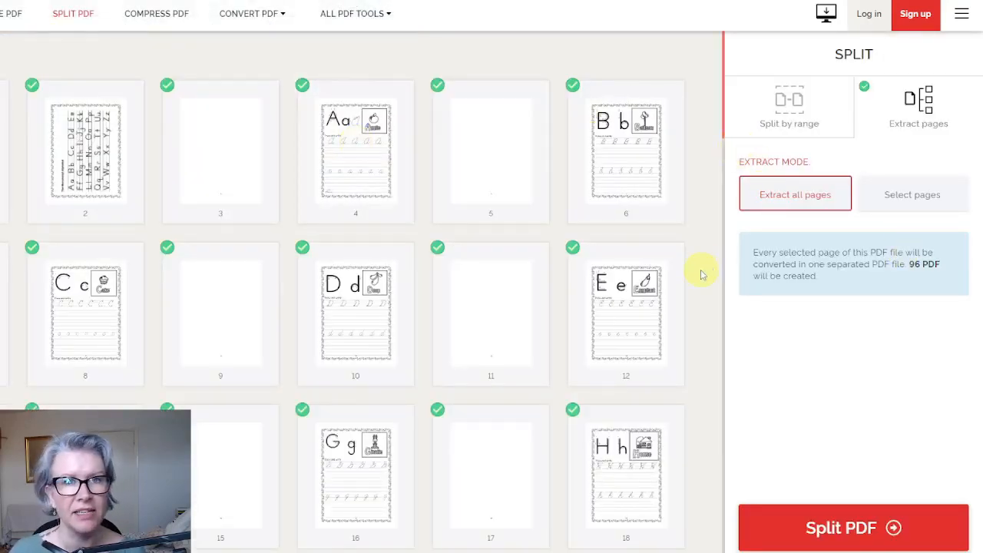
- Compare splitting by range with extracting pages, and set the extract mode to Select pages
{"action": "left_click", "coordinate": [797, 115]}
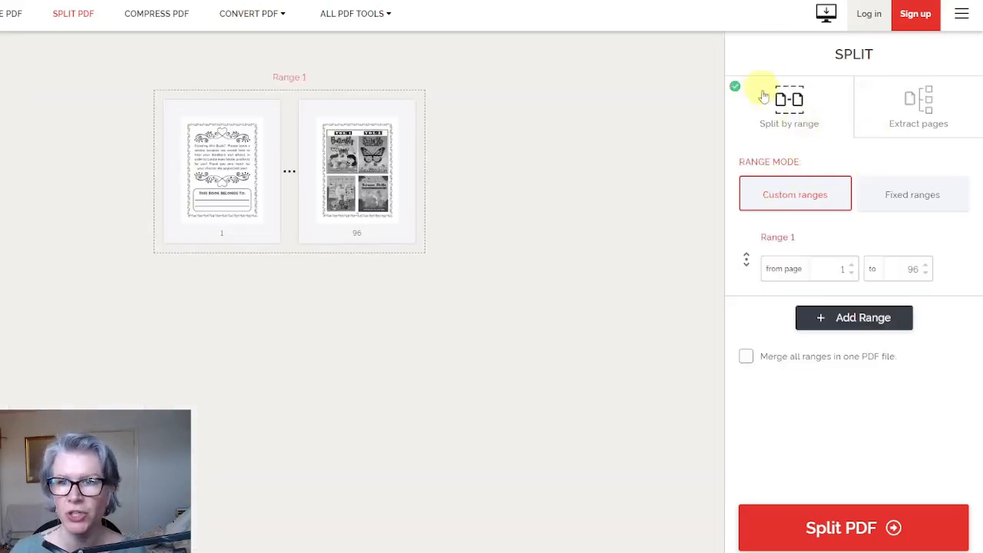
{"action": "left_click", "coordinate": [925, 112]}
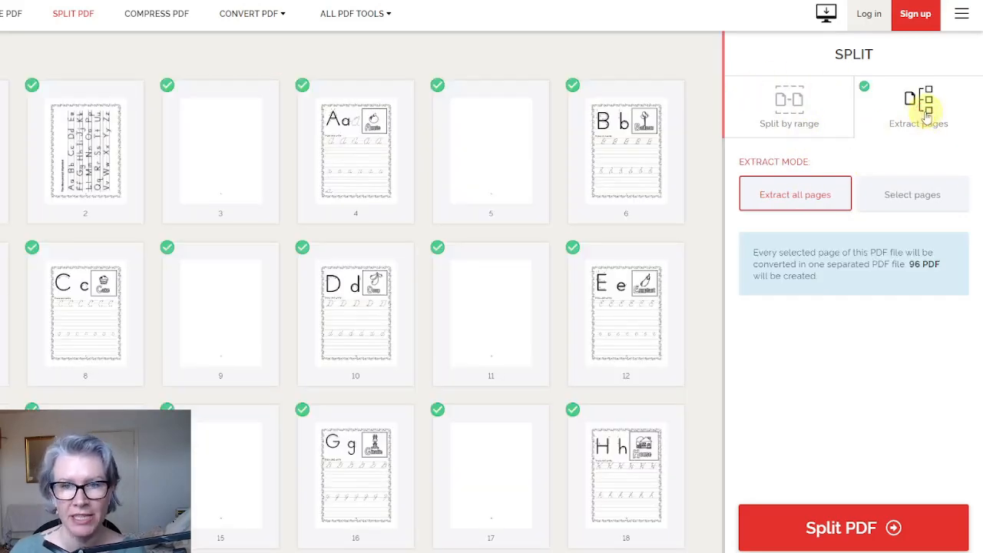
{"action": "left_click", "coordinate": [900, 197]}
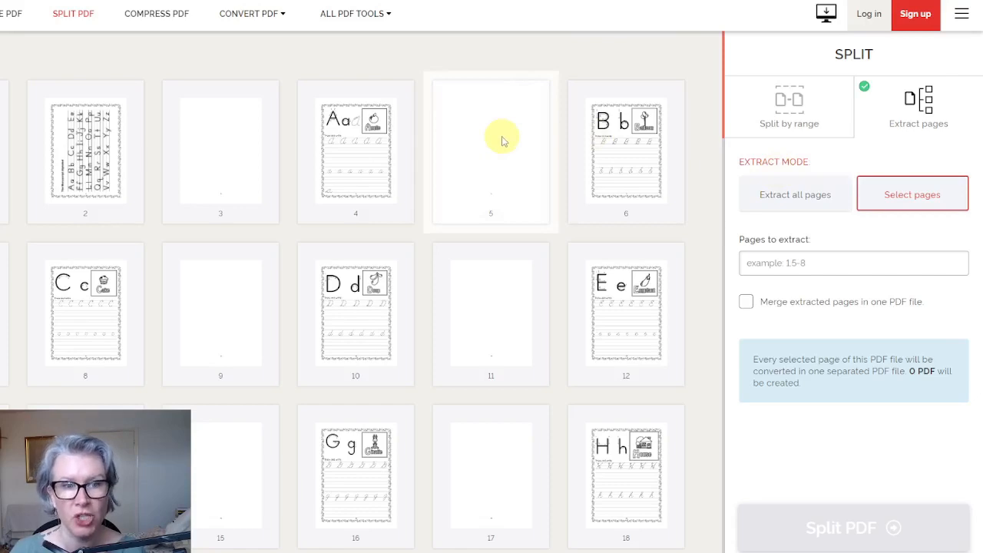
- Select the Aa to Zz letter pages for extraction, taking every even page from 4 to 54
{"action": "left_click", "coordinate": [358, 155]}
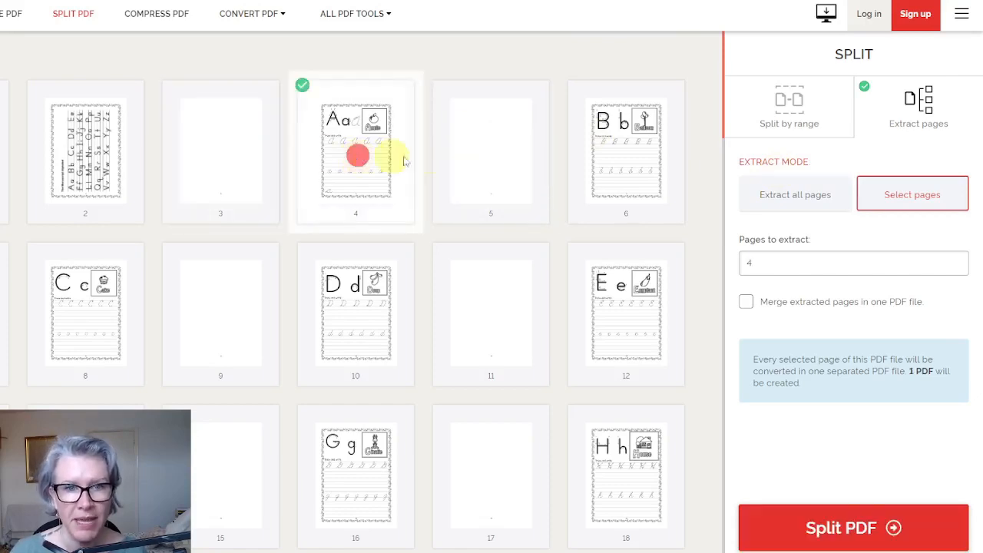
{"action": "left_click", "coordinate": [603, 150]}
{"action": "left_click", "coordinate": [109, 313]}
{"action": "left_click", "coordinate": [345, 323]}
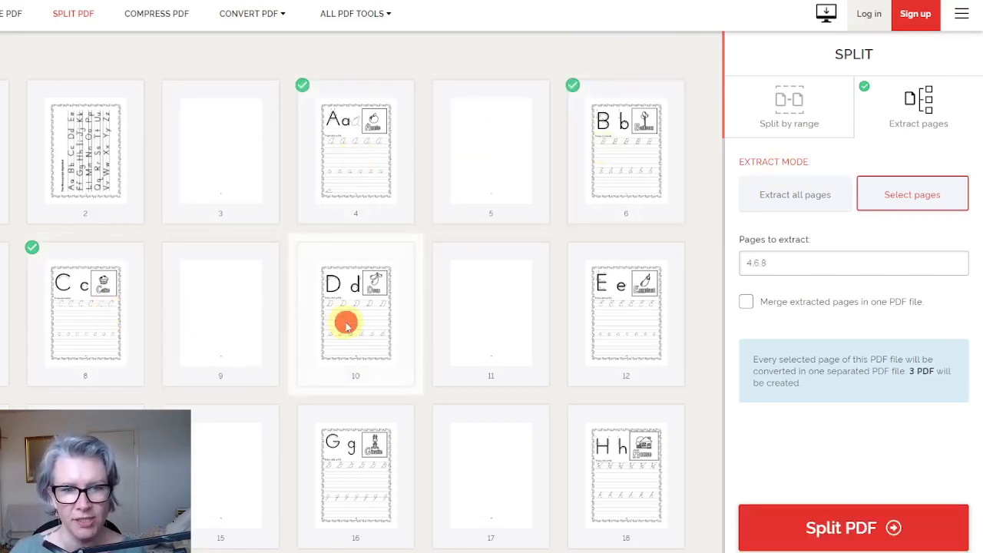
{"action": "left_click", "coordinate": [605, 338]}
{"action": "scroll", "coordinate": [446, 323], "scroll_direction": "down", "scroll_amount": 2}
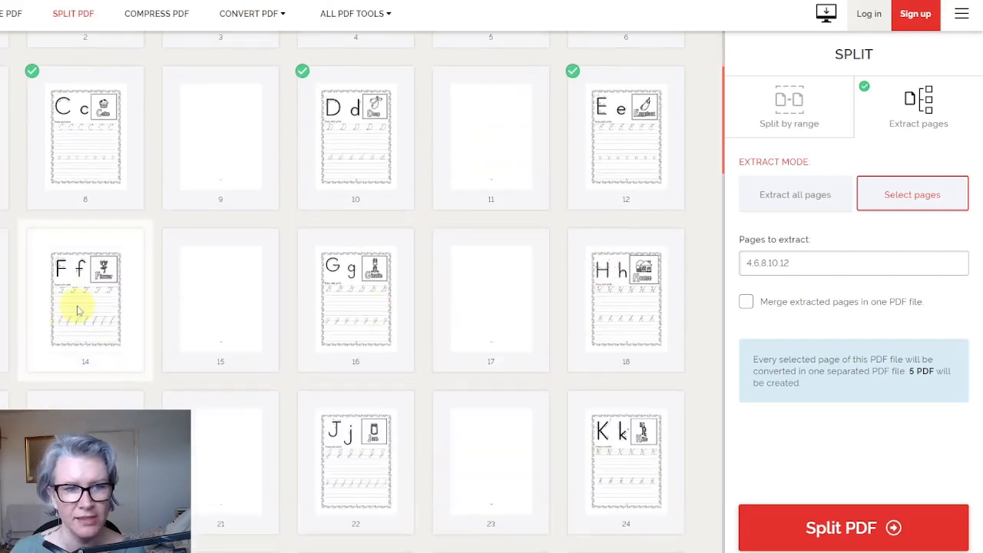
{"action": "left_click", "coordinate": [76, 305]}
{"action": "left_click", "coordinate": [336, 304]}
{"action": "left_click", "coordinate": [619, 307]}
{"action": "scroll", "coordinate": [460, 315], "scroll_direction": "down", "scroll_amount": 4}
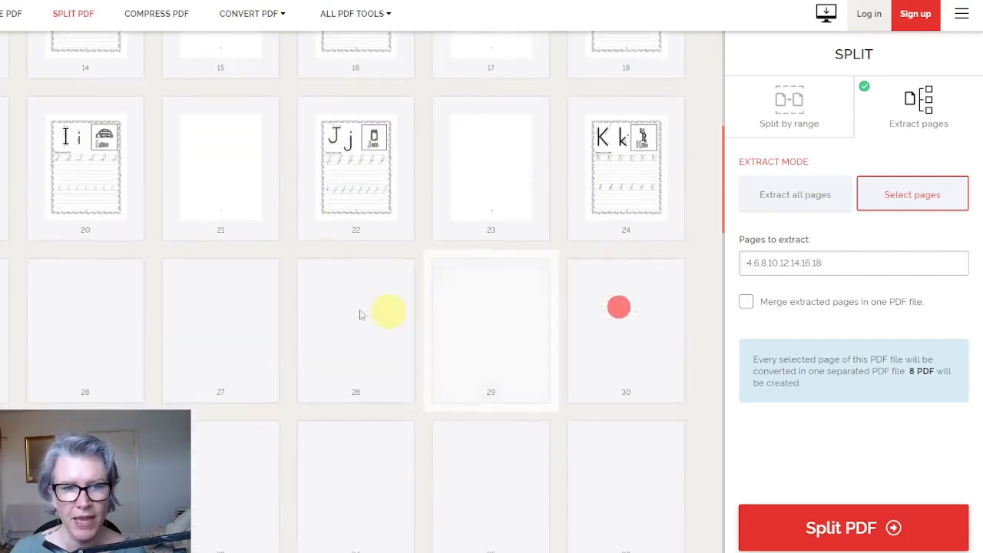
{"action": "left_click", "coordinate": [99, 211]}
{"action": "left_click", "coordinate": [336, 191]}
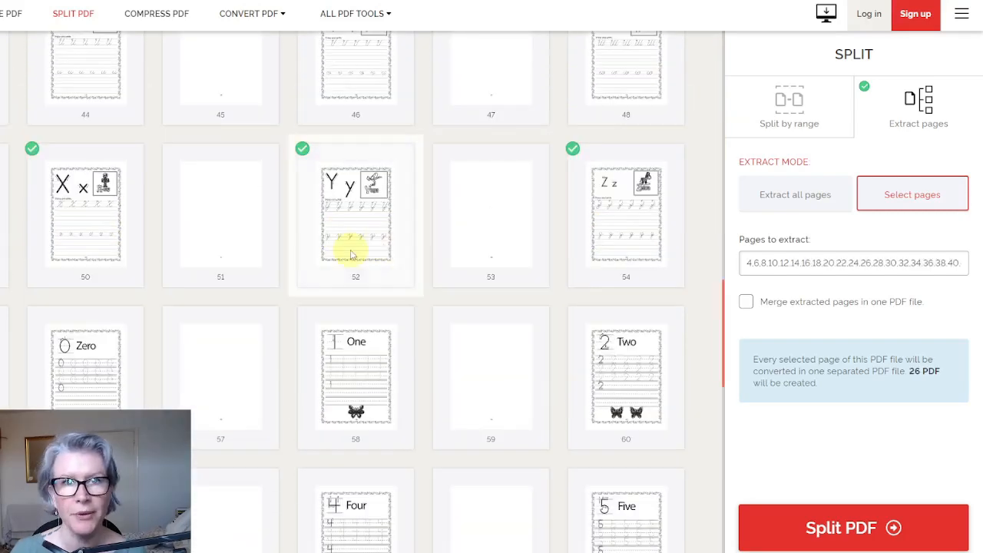
- Split the PDF into the selected pages, download the result, and open the Downloads folder
{"action": "left_click", "coordinate": [827, 535]}
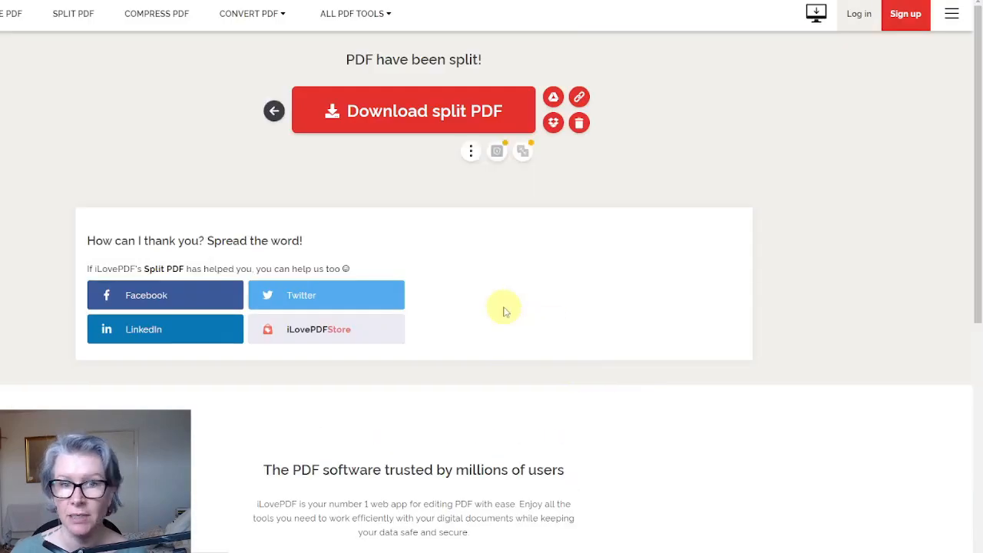
{"action": "left_click", "coordinate": [394, 115]}
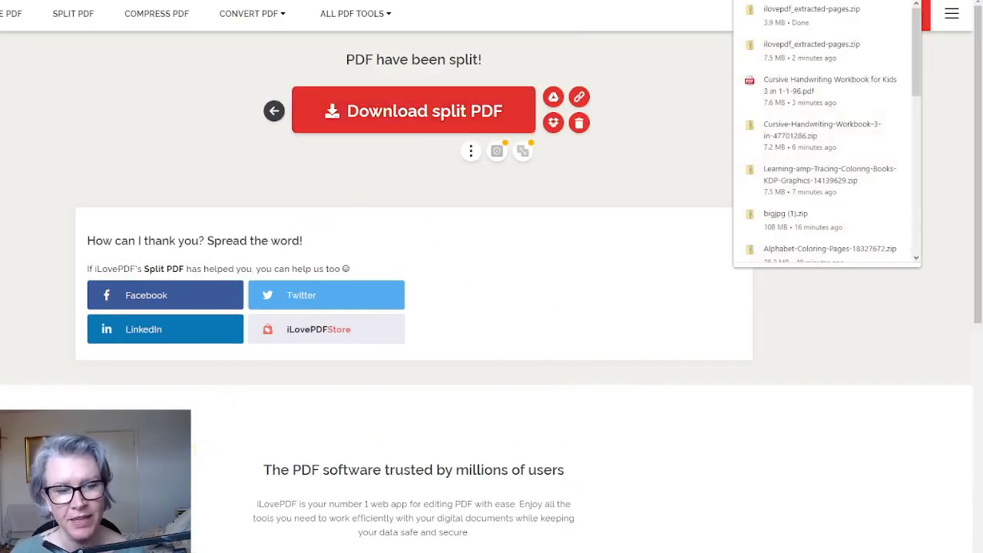
{"action": "left_click", "coordinate": [192, 552]}
{"action": "left_click", "coordinate": [273, 522]}
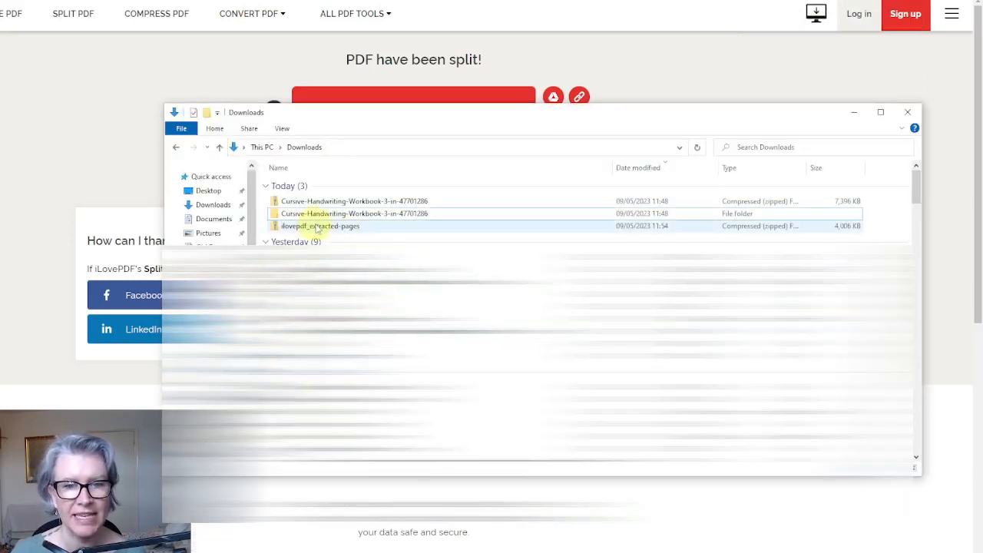
- Extract the ilovepdf_extracted-pages archive into its own folder in Downloads
{"action": "right_click", "coordinate": [359, 225]}
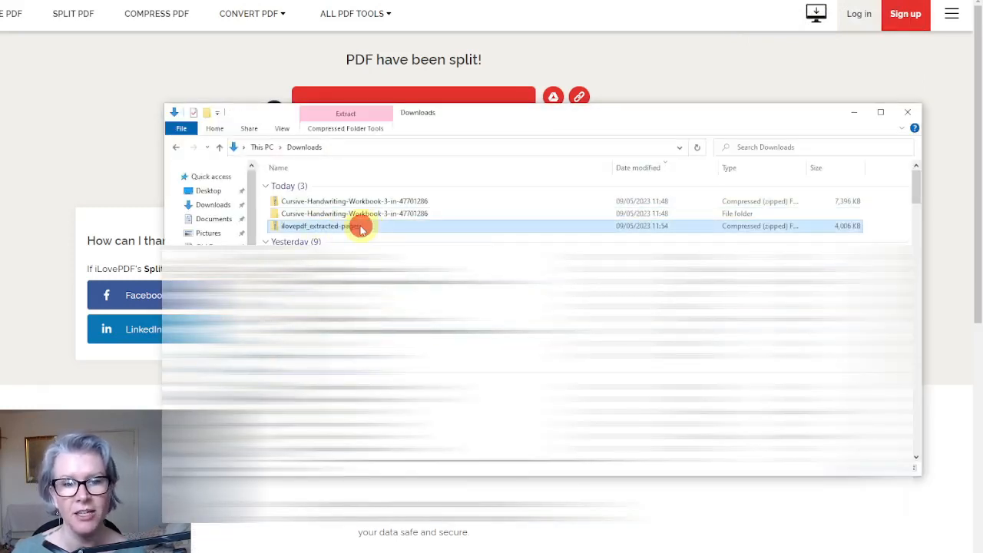
{"action": "left_click", "coordinate": [398, 275]}
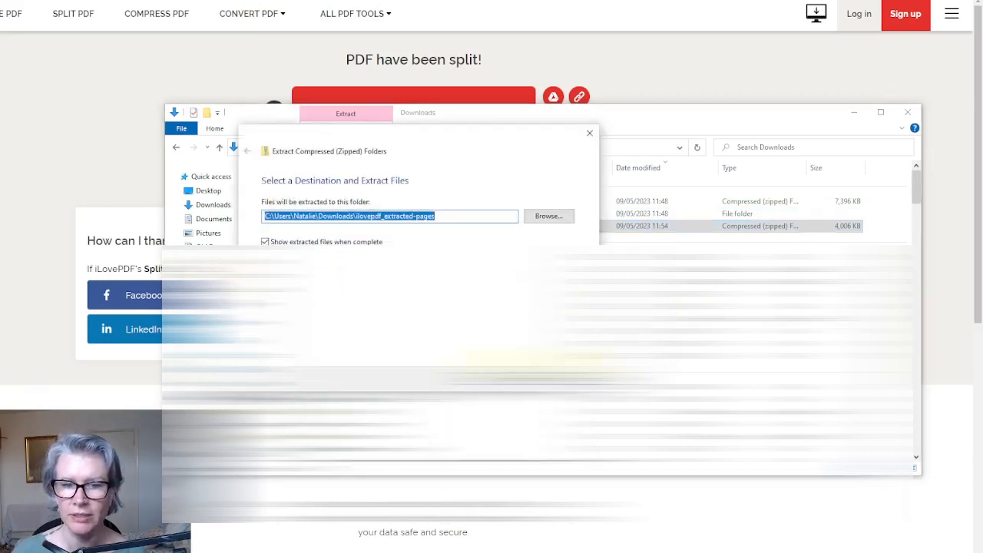
{"action": "key", "text": "Return"}
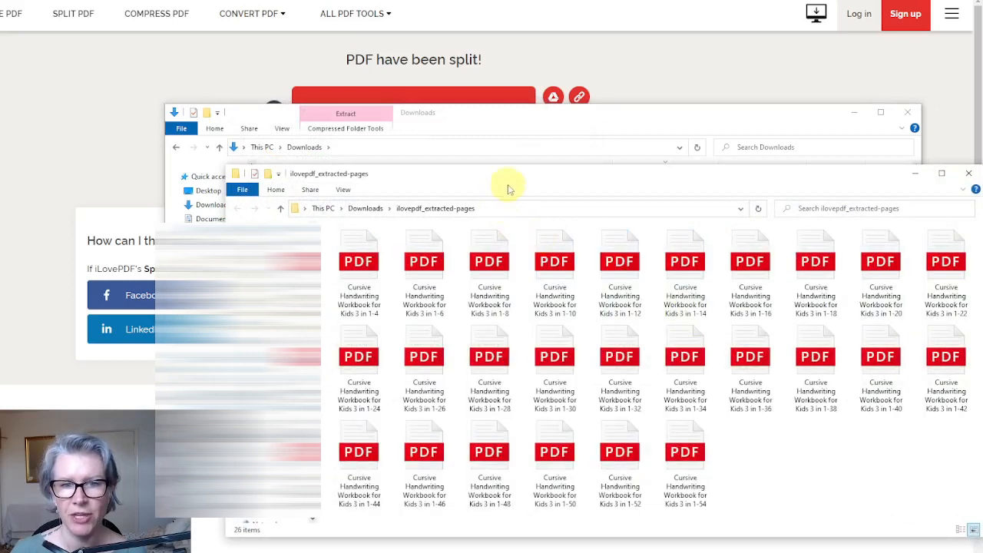
{"action": "left_click_drag", "start_coordinate": [508, 184], "coordinate": [382, 58]}
- Try to load all the extracted letter PDFs into the PDF to JPG converter on the iLovePDF website
{"action": "left_click", "coordinate": [593, 183]}
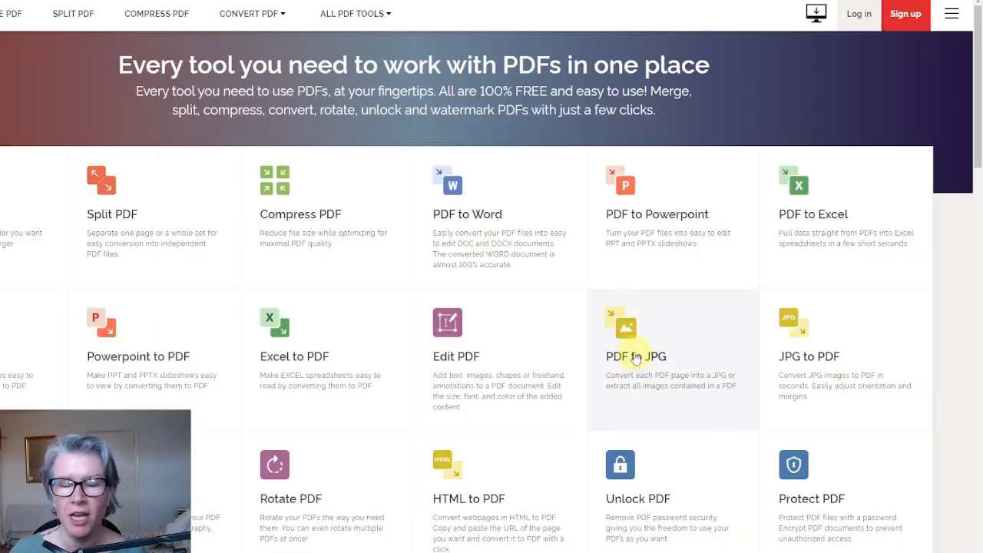
{"action": "left_click", "coordinate": [635, 358]}
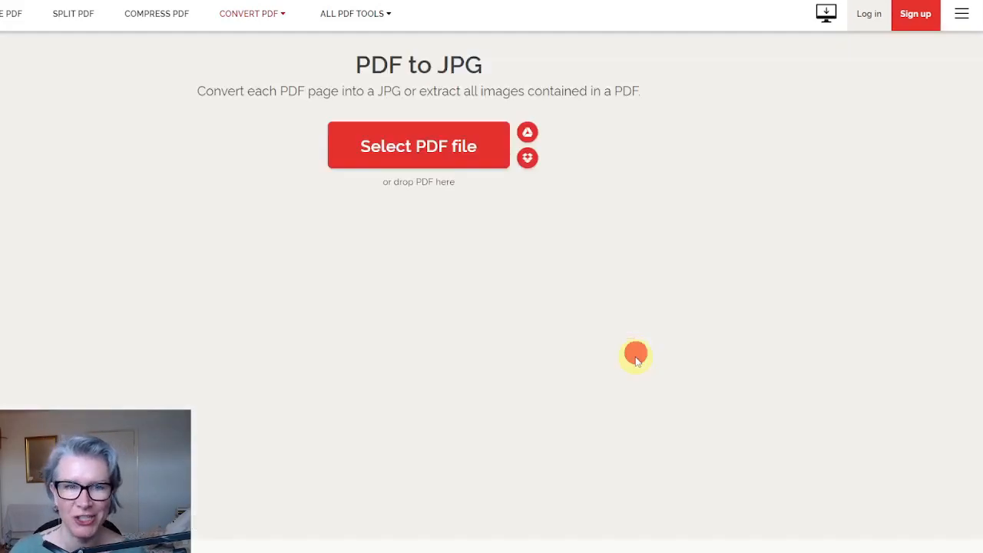
{"action": "left_click", "coordinate": [414, 148]}
{"action": "left_click", "coordinate": [254, 125]}
{"action": "key", "text": "ctrl+a"}
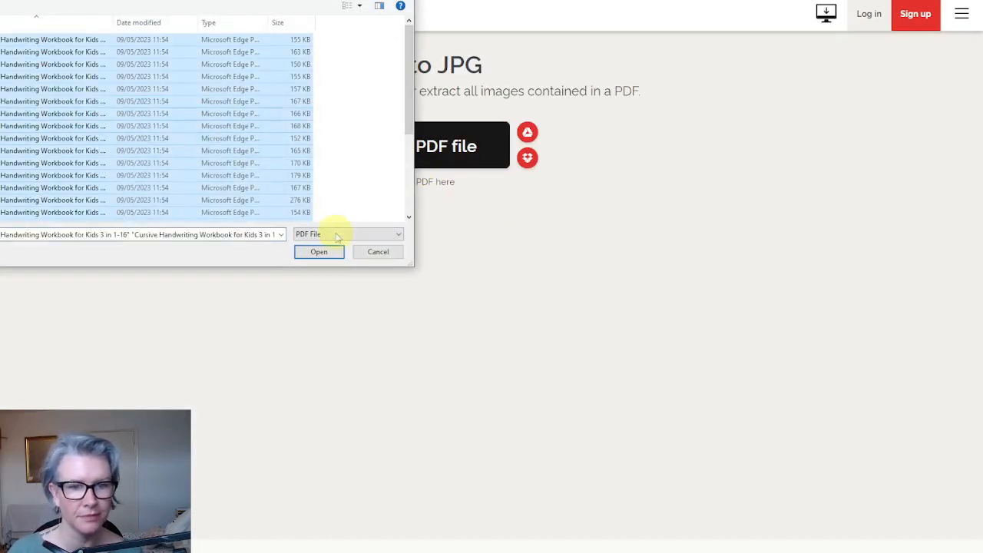
{"action": "left_click", "coordinate": [318, 251]}
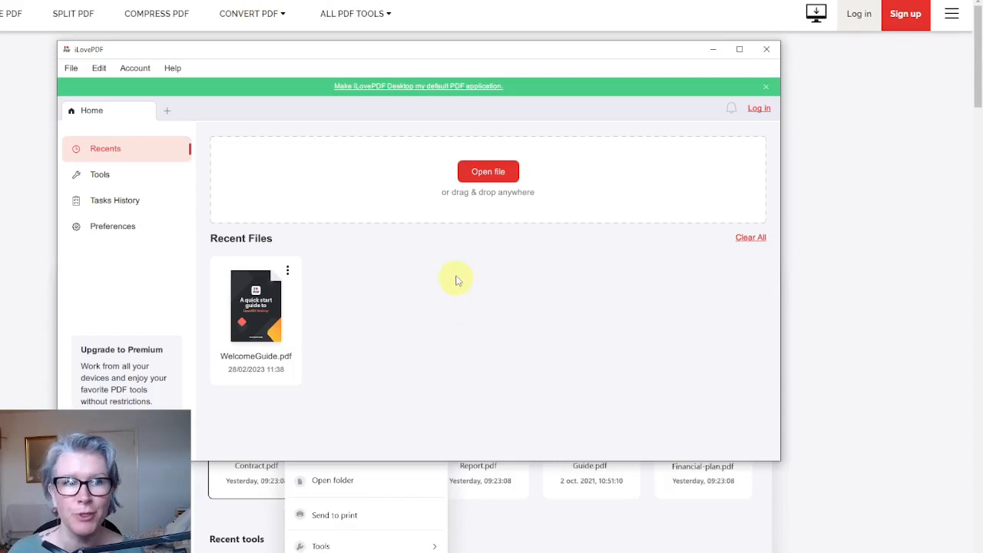
- Open the extracted letter PDFs in iLovePDF Desktop and convert all open PDFs to JPG
{"action": "left_click", "coordinate": [484, 175]}
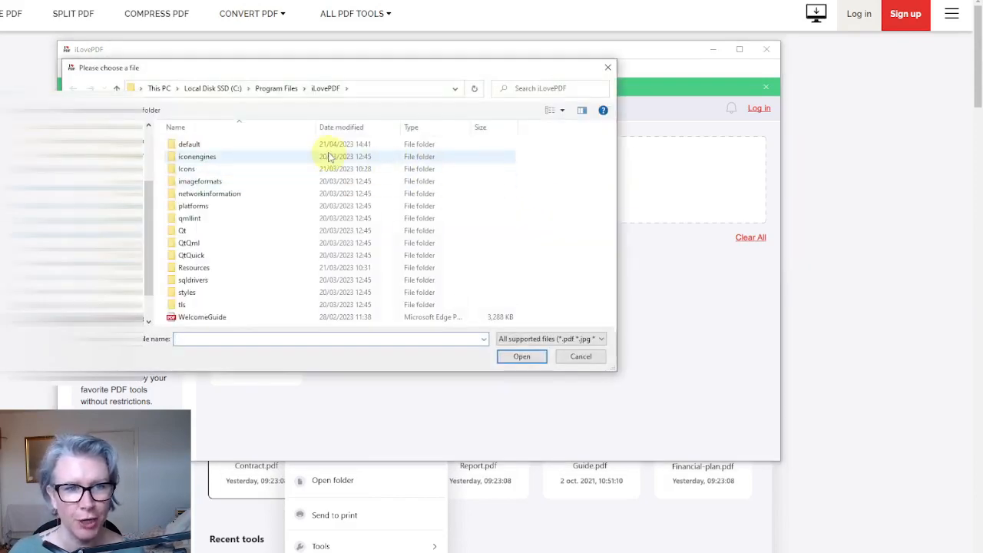
{"action": "left_click_drag", "start_coordinate": [151, 215], "coordinate": [150, 160]}
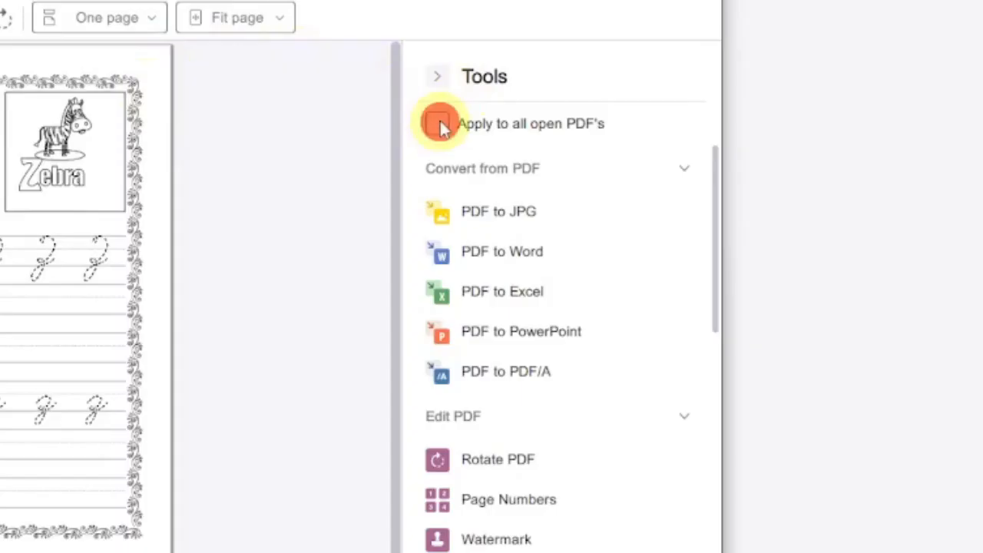
{"action": "left_click", "coordinate": [613, 197]}
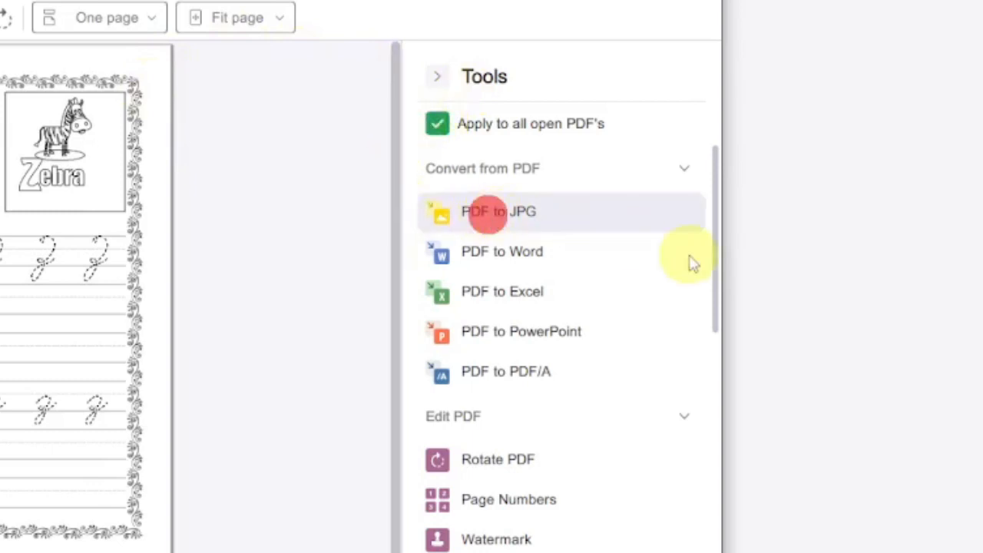
{"action": "left_click", "coordinate": [507, 219]}
{"action": "left_click", "coordinate": [512, 508]}
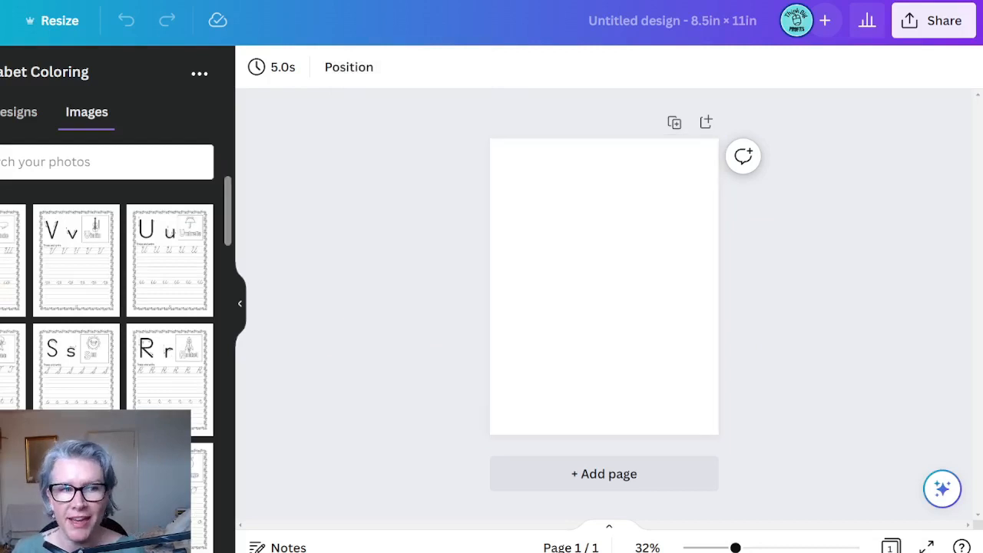
- Add two more blank pages to the 8.5 x 11 in design, leaving pages 1 and 2 empty
{"action": "scroll", "coordinate": [100, 311], "scroll_direction": "down", "scroll_amount": 1}
{"action": "scroll", "coordinate": [100, 307], "scroll_direction": "down", "scroll_amount": 5}
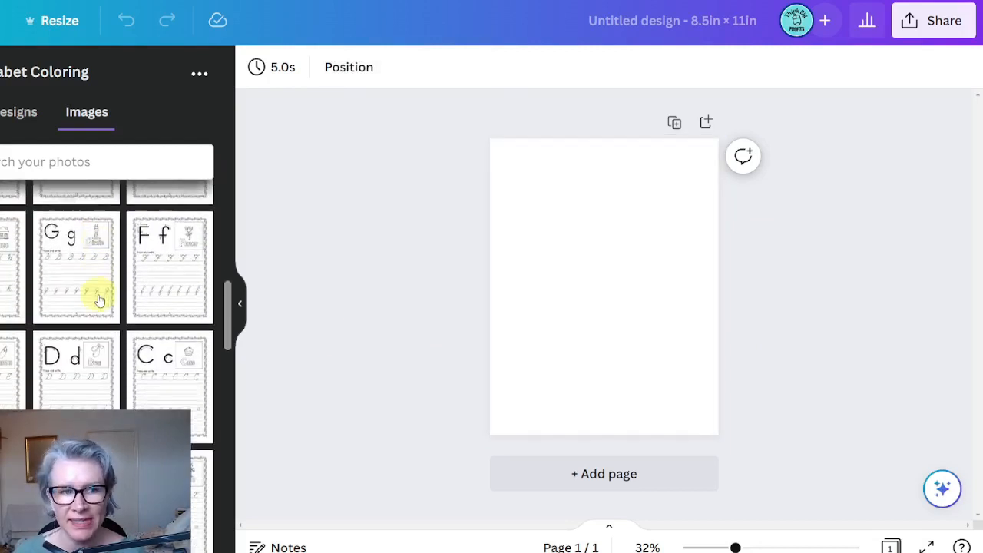
{"action": "scroll", "coordinate": [100, 300], "scroll_direction": "down", "scroll_amount": 6}
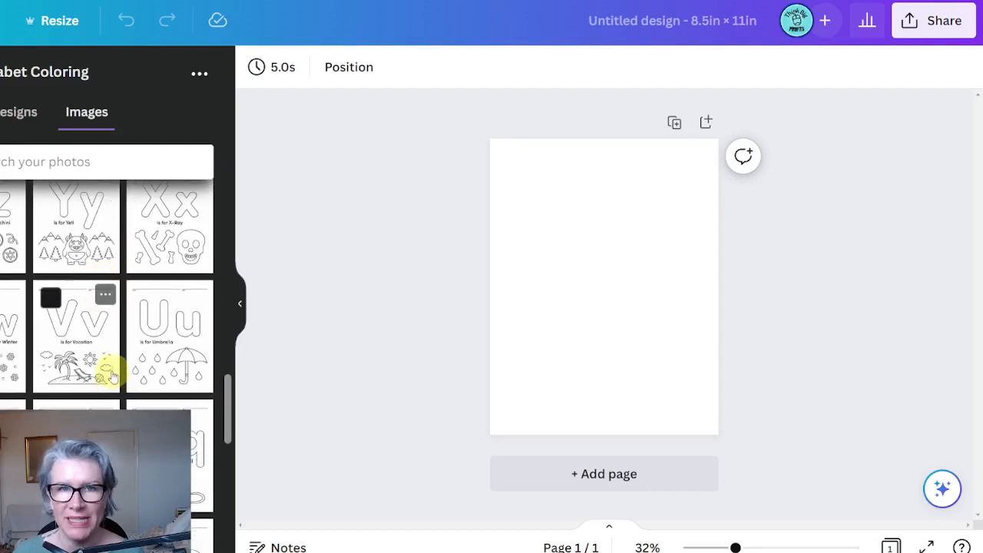
{"action": "left_click", "coordinate": [116, 370]}
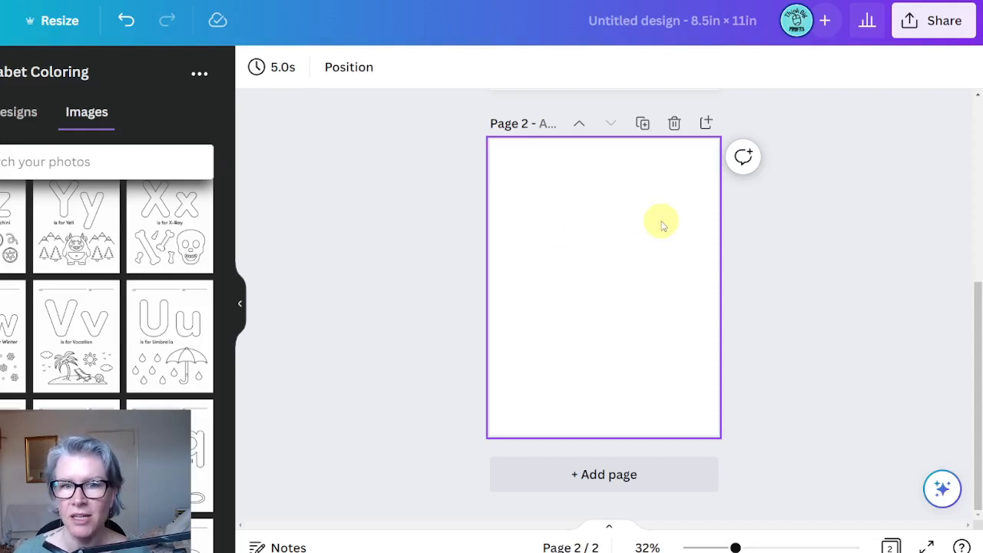
{"action": "scroll", "coordinate": [592, 248], "scroll_direction": "up", "scroll_amount": 5}
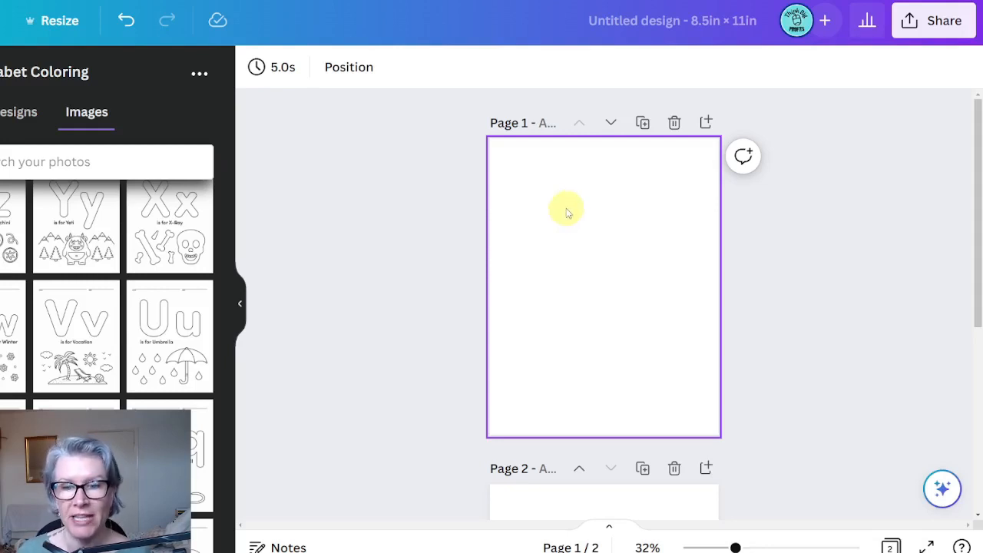
{"action": "scroll", "coordinate": [568, 223], "scroll_direction": "down", "scroll_amount": 2}
{"action": "left_click", "coordinate": [706, 410]}
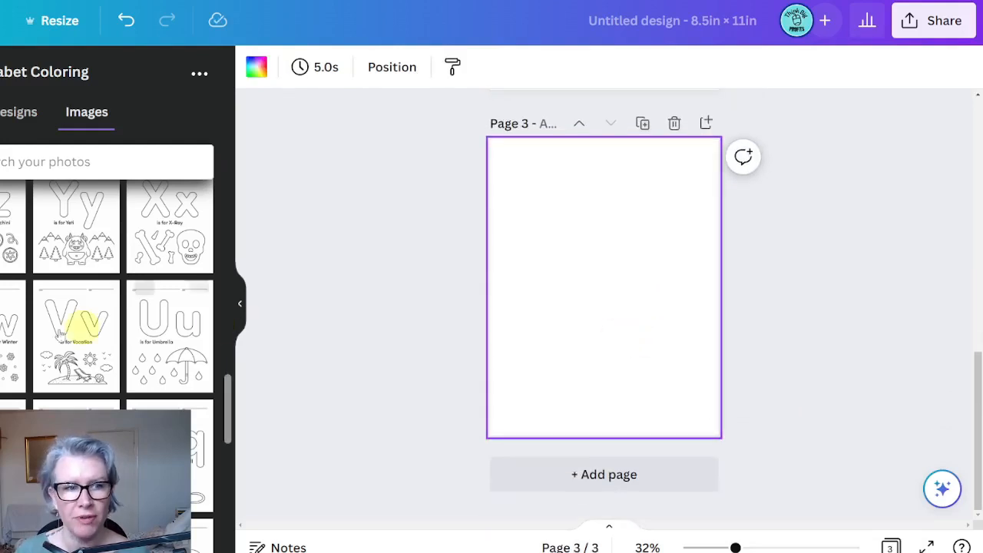
- Place the "Aa is for Apple" coloring image on page 3 and enlarge it to fill the page
{"action": "scroll", "coordinate": [16, 351], "scroll_direction": "down", "scroll_amount": 1}
{"action": "scroll", "coordinate": [15, 351], "scroll_direction": "down", "scroll_amount": 5}
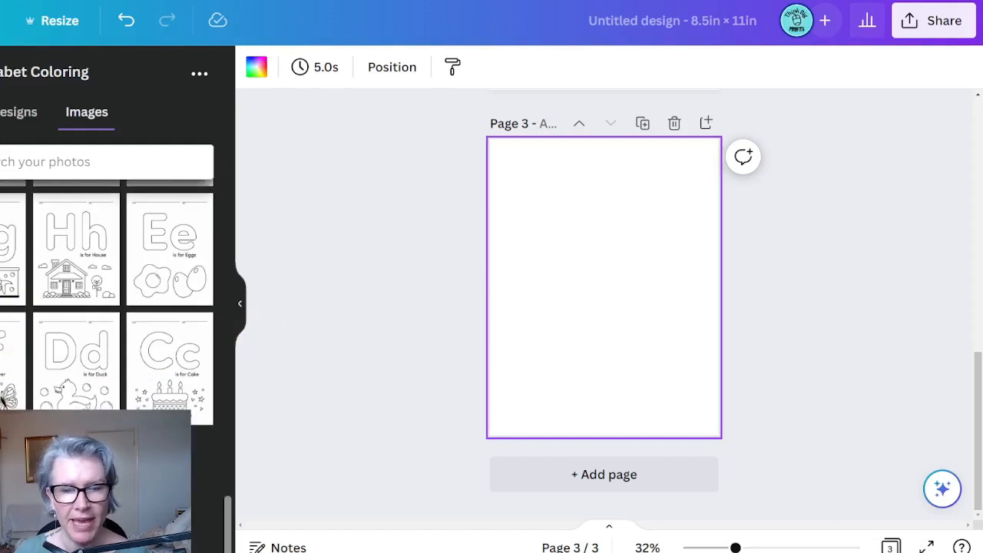
{"action": "left_click", "coordinate": [70, 478]}
{"action": "left_click_drag", "start_coordinate": [517, 177], "coordinate": [490, 140]}
{"action": "left_click_drag", "start_coordinate": [689, 398], "coordinate": [720, 433]}
{"action": "left_click", "coordinate": [867, 248]}
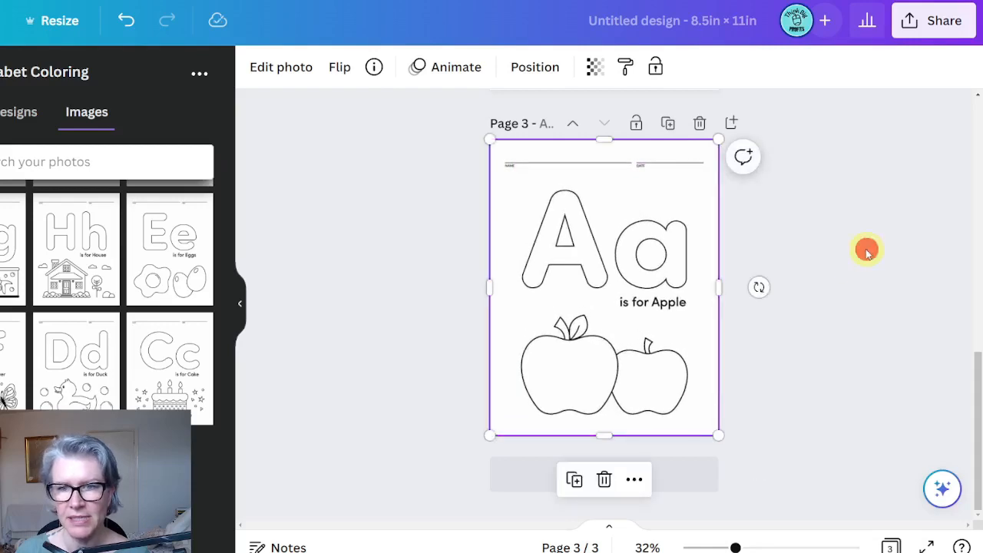
- Add page 4 and fill it with the Aa Apple trace-and-write handwriting image
{"action": "left_click", "coordinate": [732, 125]}
{"action": "scroll", "coordinate": [15, 376], "scroll_direction": "up", "scroll_amount": 5}
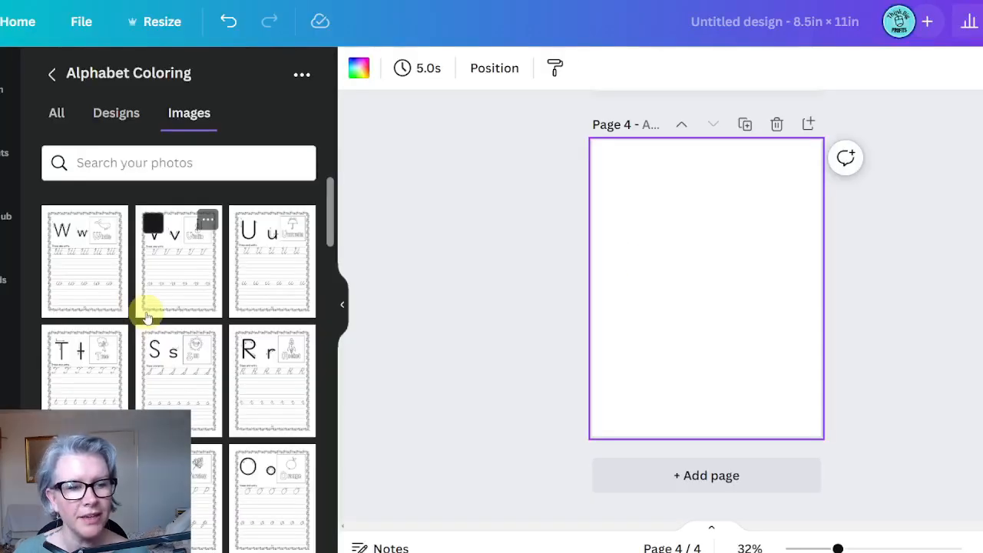
{"action": "scroll", "coordinate": [148, 323], "scroll_direction": "down", "scroll_amount": 7}
{"action": "scroll", "coordinate": [149, 328], "scroll_direction": "down", "scroll_amount": 10}
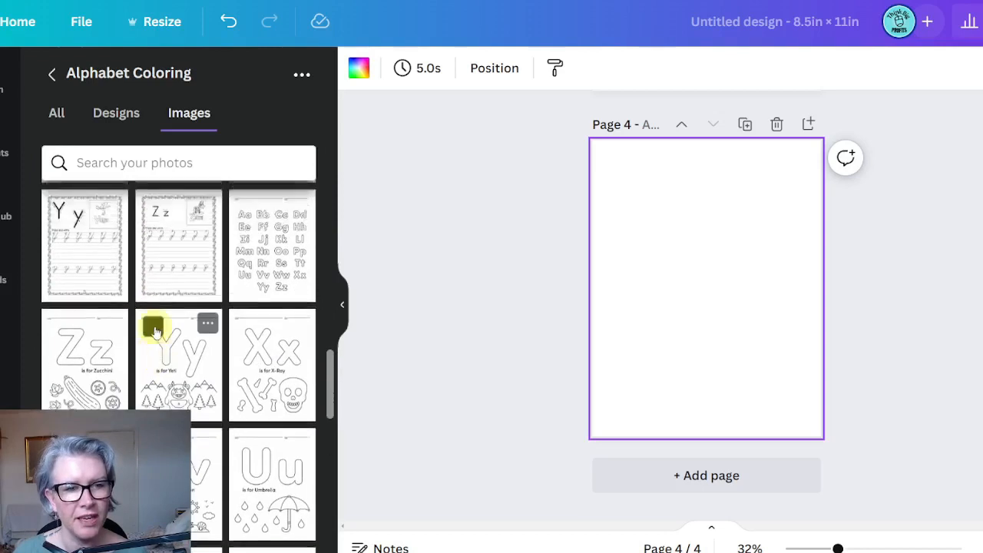
{"action": "scroll", "coordinate": [149, 325], "scroll_direction": "up", "scroll_amount": 3}
{"action": "left_click", "coordinate": [184, 266]}
{"action": "left_click_drag", "start_coordinate": [717, 284], "coordinate": [689, 242]}
{"action": "left_click_drag", "start_coordinate": [747, 340], "coordinate": [833, 431]}
{"action": "left_click", "coordinate": [950, 310]}
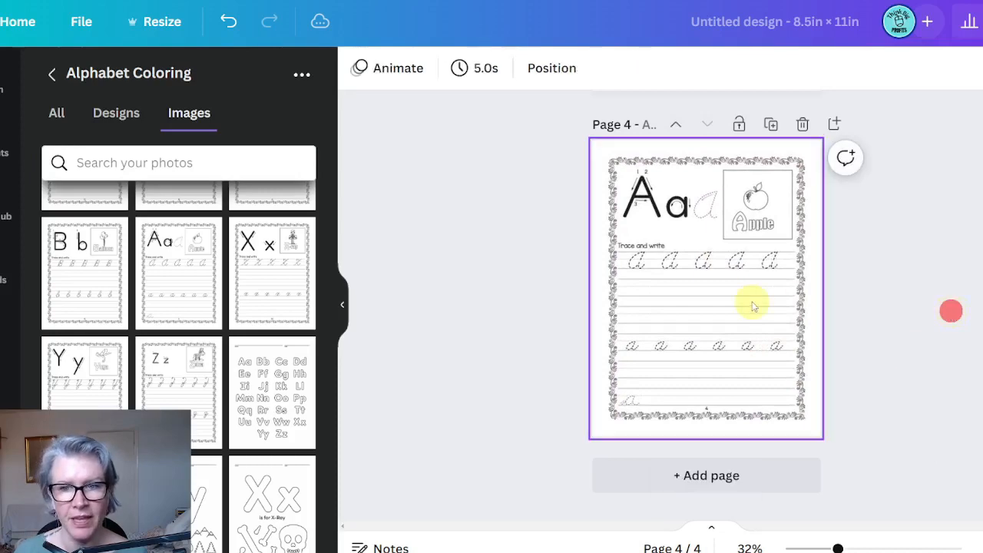
- Add page 5 and fill it with the "Bb is for Bear" coloring image
{"action": "left_click", "coordinate": [833, 123]}
{"action": "scroll", "coordinate": [104, 399], "scroll_direction": "down", "scroll_amount": 10}
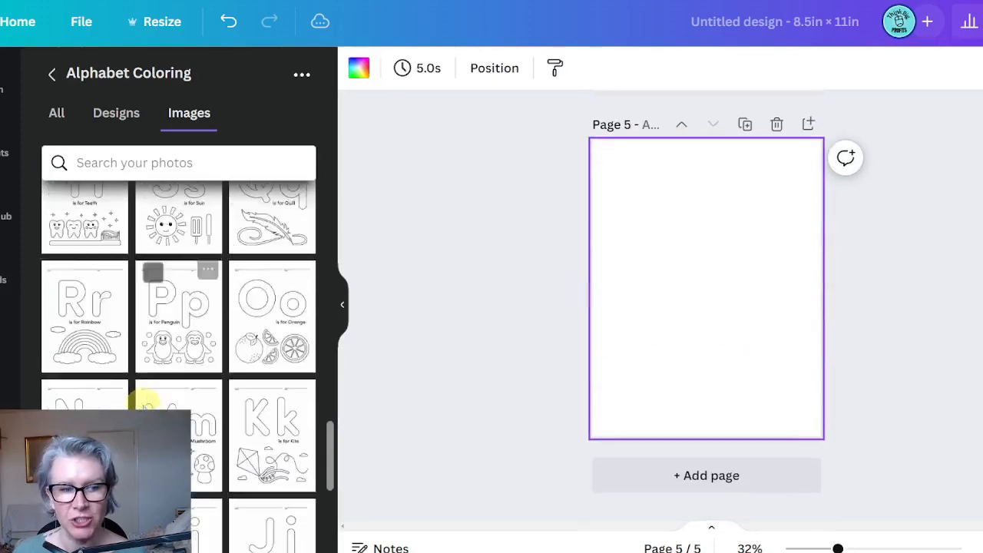
{"action": "left_click", "coordinate": [198, 483]}
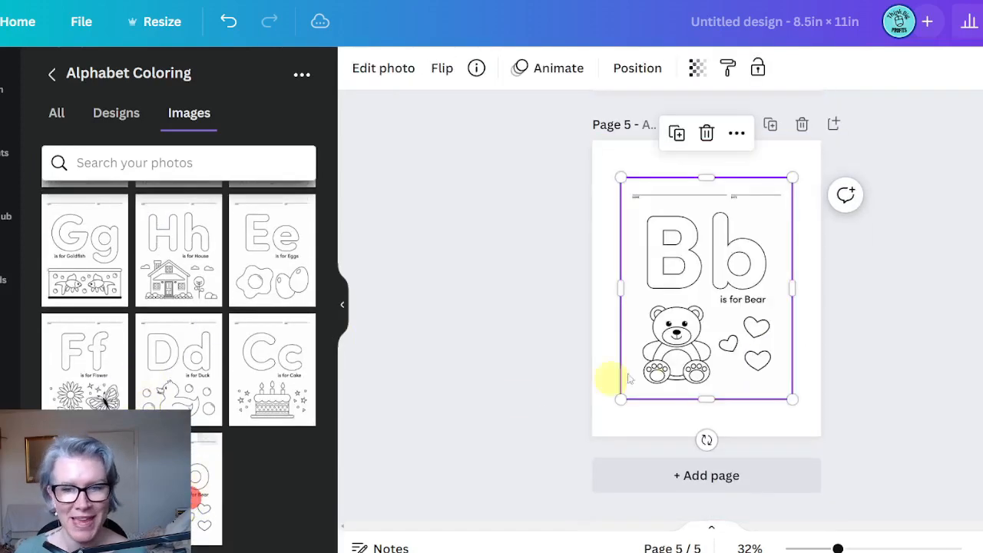
{"action": "left_click_drag", "start_coordinate": [715, 298], "coordinate": [687, 261]}
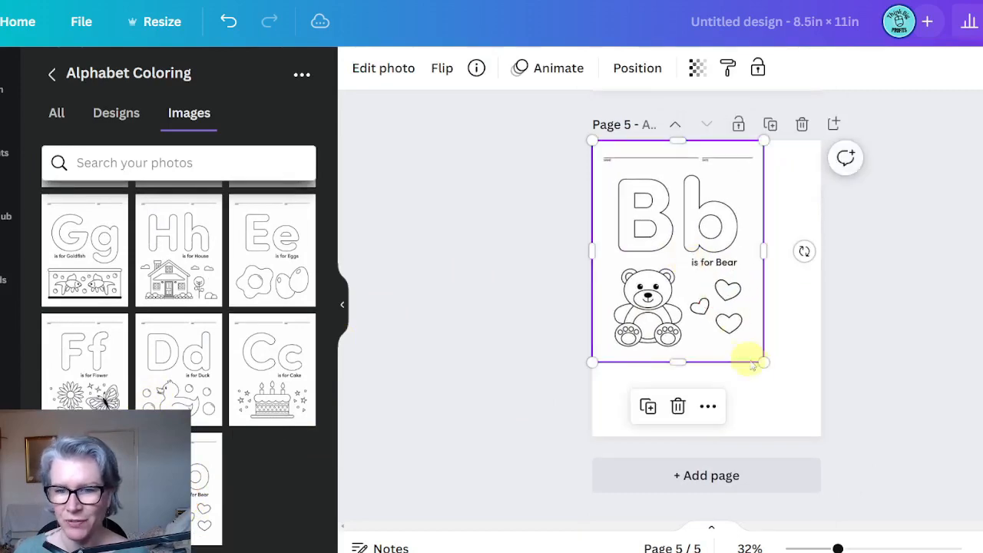
{"action": "left_click_drag", "start_coordinate": [763, 360], "coordinate": [823, 432]}
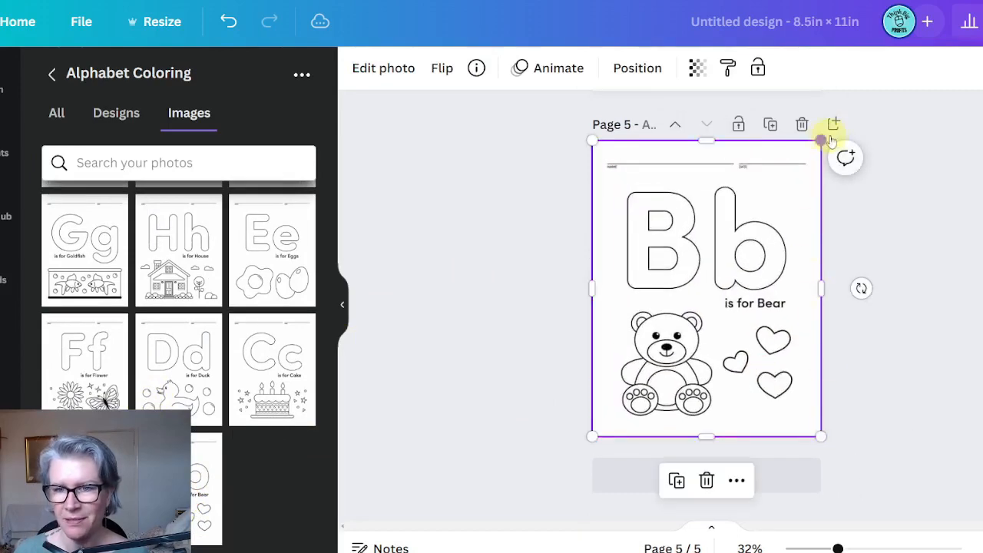
- Add page 6 and fill it with the Bb Balloon trace-and-write handwriting image
{"action": "left_click", "coordinate": [834, 124]}
{"action": "scroll", "coordinate": [96, 343], "scroll_direction": "down", "scroll_amount": 15}
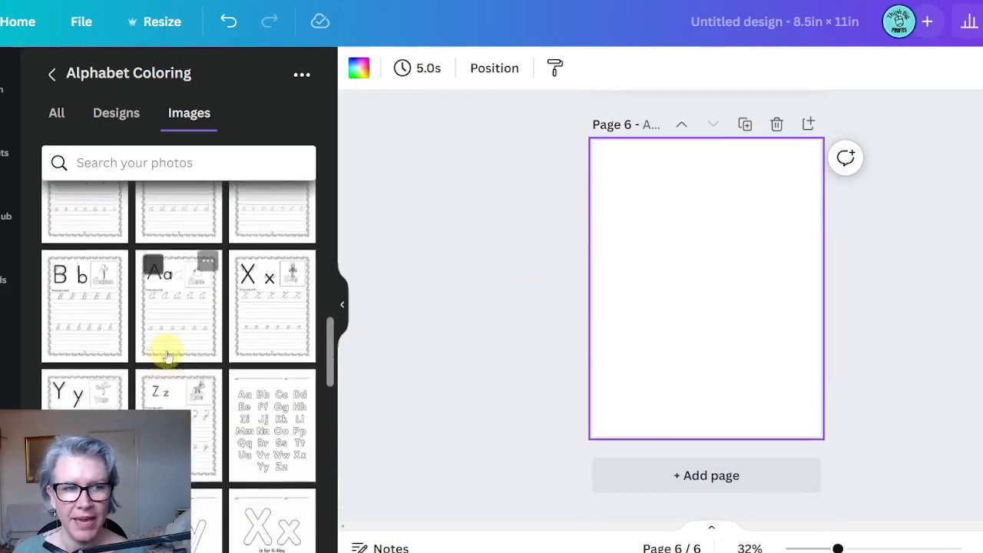
{"action": "scroll", "coordinate": [171, 364], "scroll_direction": "down", "scroll_amount": 2}
{"action": "left_click", "coordinate": [88, 351]}
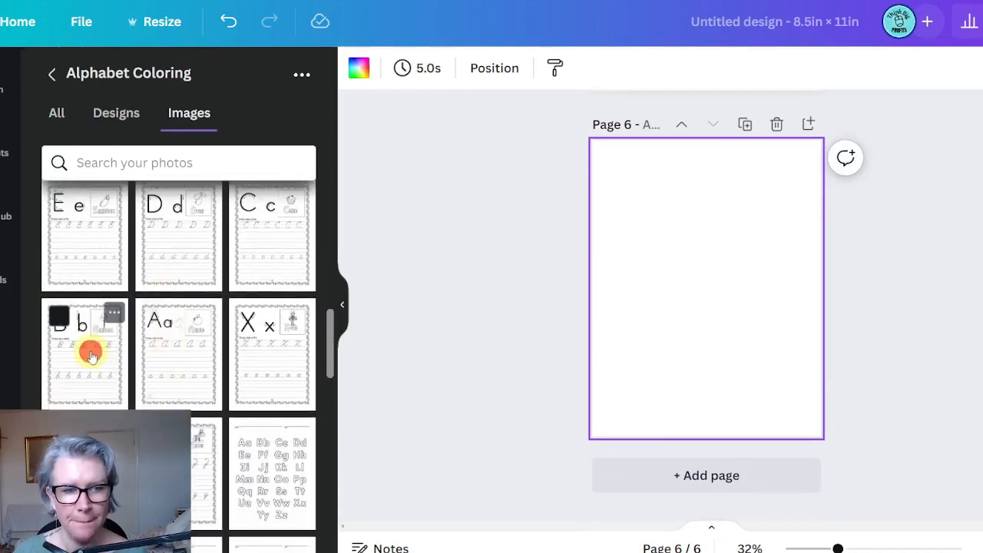
{"action": "left_click_drag", "start_coordinate": [683, 313], "coordinate": [648, 268]}
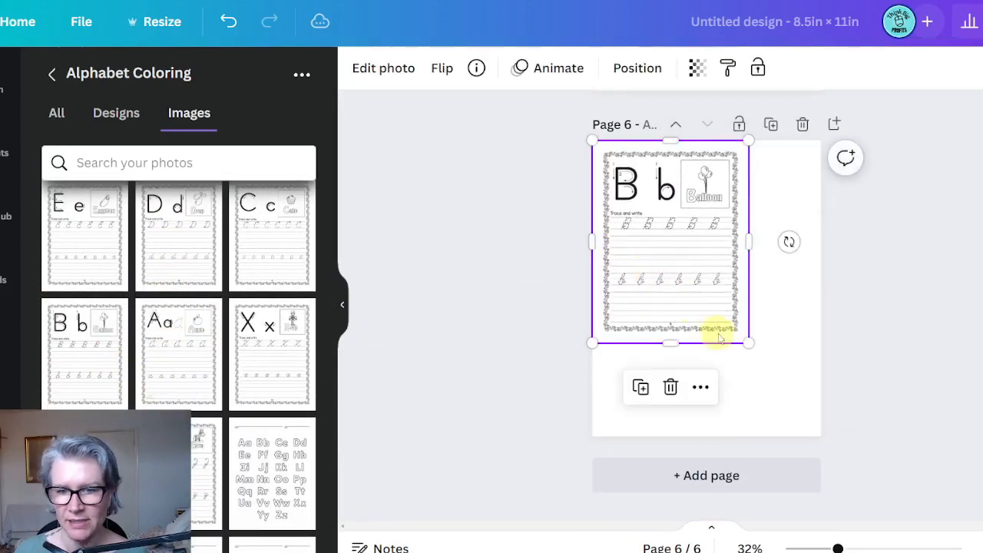
{"action": "left_click_drag", "start_coordinate": [747, 342], "coordinate": [831, 431]}
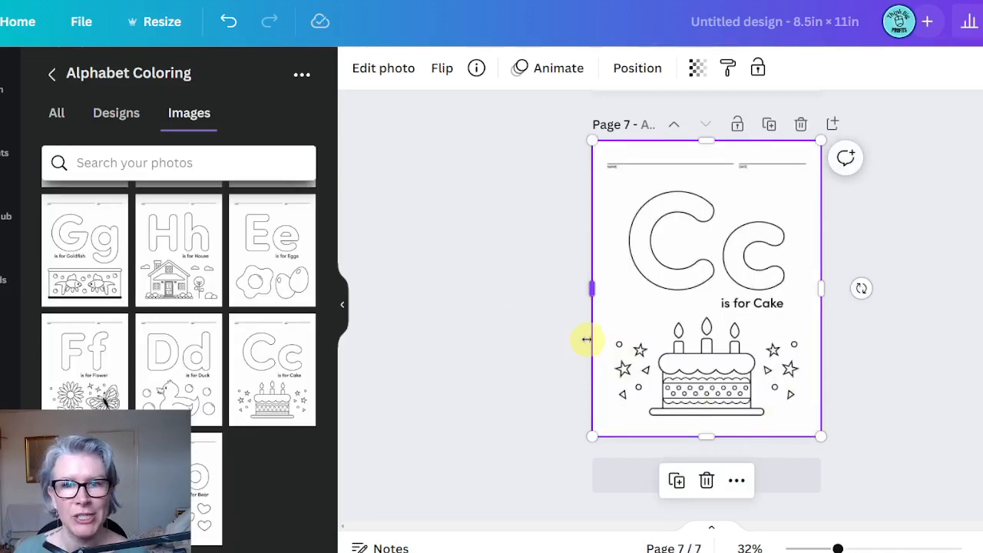
- Continue adding a full page for each remaining coloring and handwriting image, ending with the Zz Zebra sheet on page 54
{"action": "left_click", "coordinate": [833, 124]}
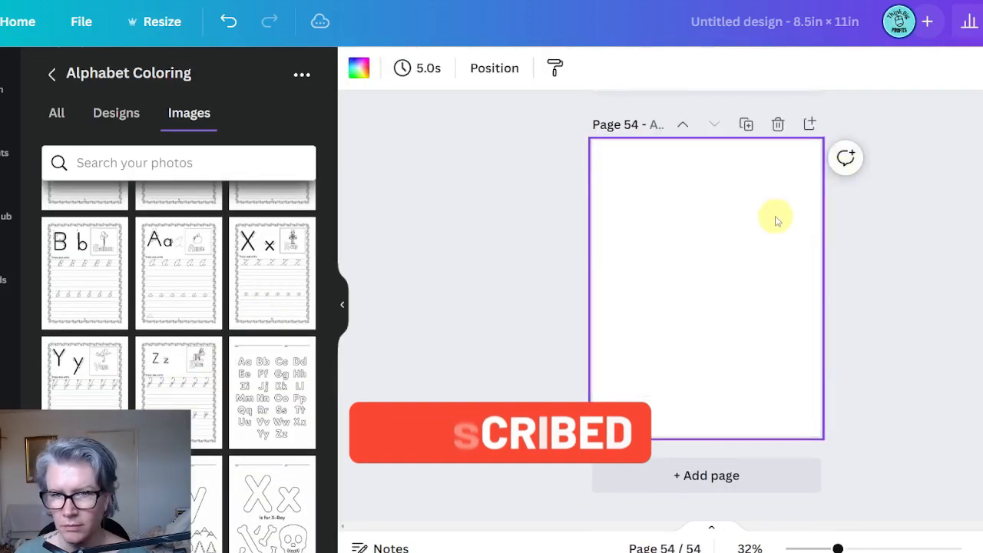
{"action": "left_click_drag", "start_coordinate": [178, 387], "coordinate": [685, 300]}
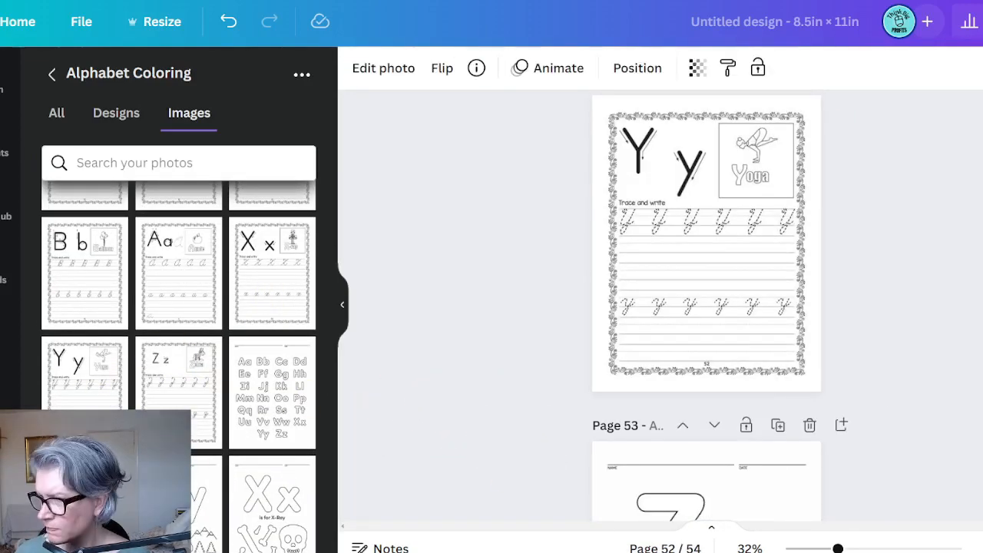
{"action": "key", "text": "Escape"}
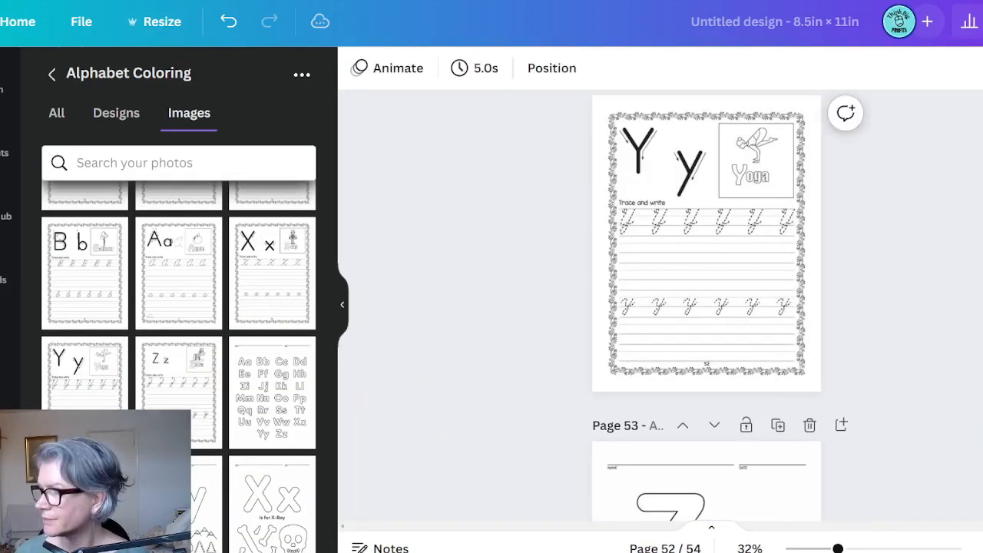
{"action": "left_click", "coordinate": [637, 507]}
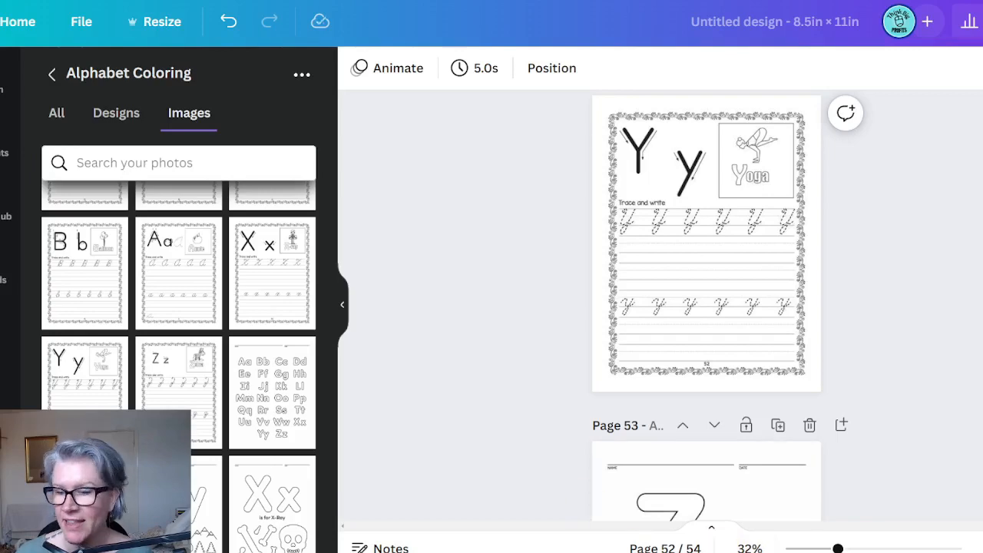
- Show all pages as a grid and insert a blank page between consecutive coloring and handwriting pages from Aa through Zz
{"action": "left_click", "coordinate": [972, 545]}
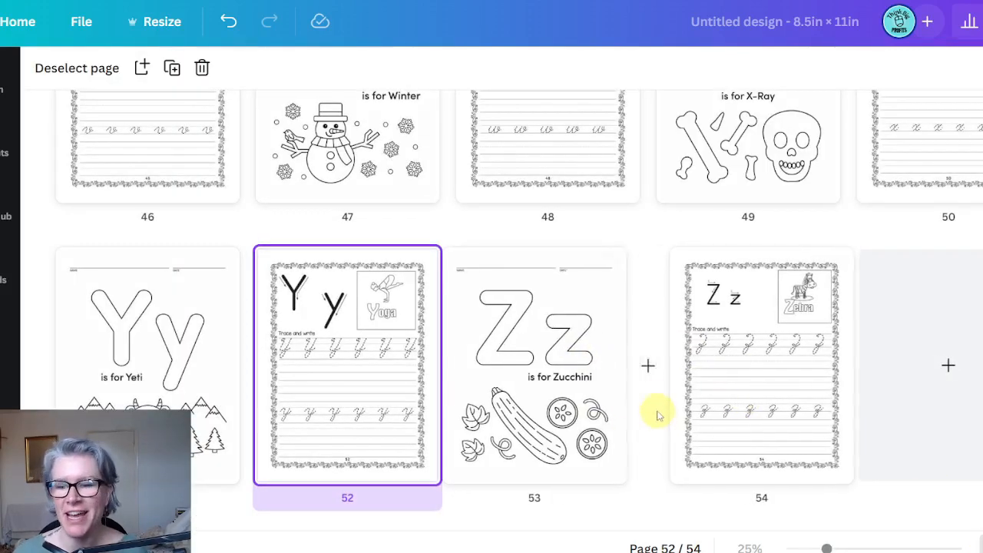
{"action": "scroll", "coordinate": [537, 298], "scroll_direction": "up", "scroll_amount": 20}
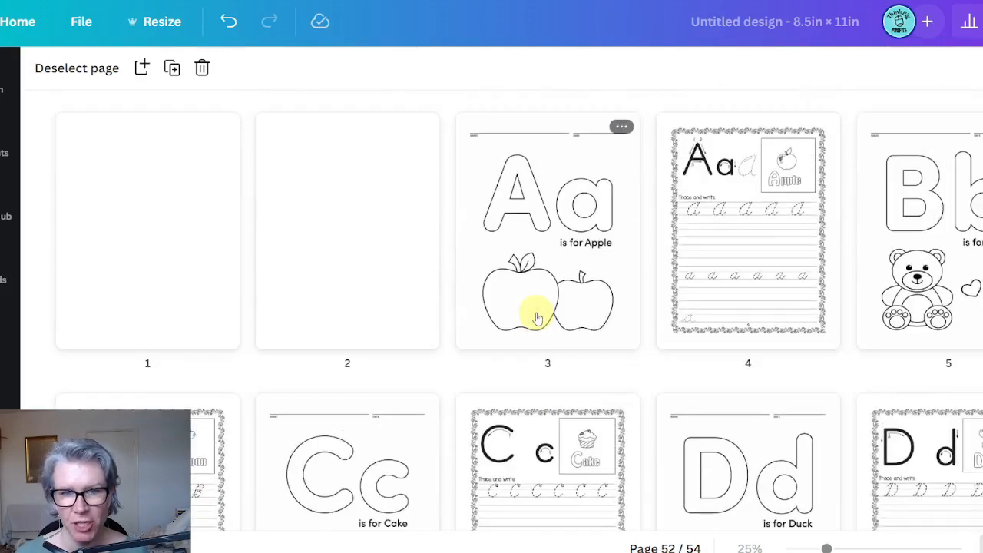
{"action": "left_click", "coordinate": [652, 228]}
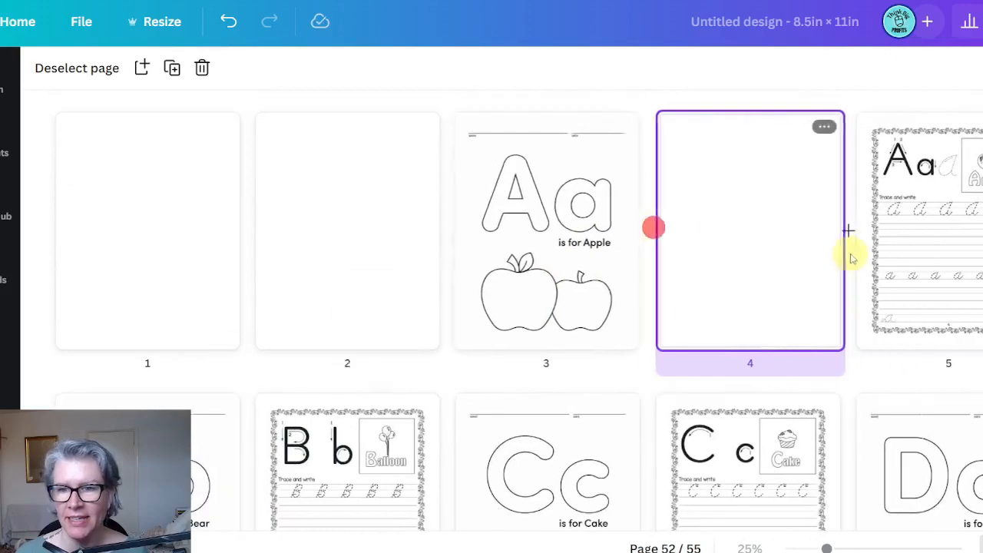
{"action": "scroll", "coordinate": [491, 307], "scroll_direction": "down", "scroll_amount": 5}
{"action": "left_click", "coordinate": [450, 215]}
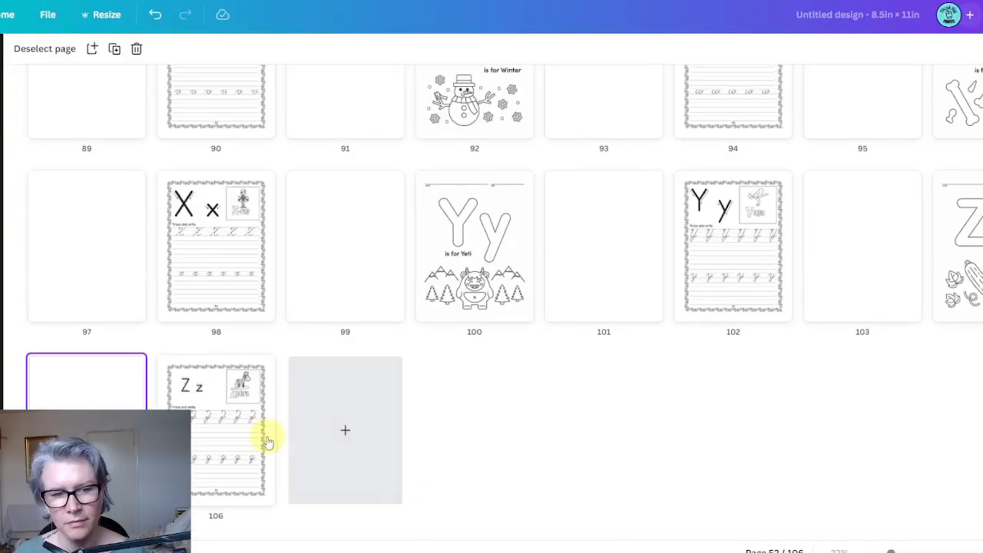
- Review the page grid to check the alternation of coloring, blank and handwriting pages across the alphabet
{"action": "scroll", "coordinate": [588, 366], "scroll_direction": "up", "scroll_amount": 15}
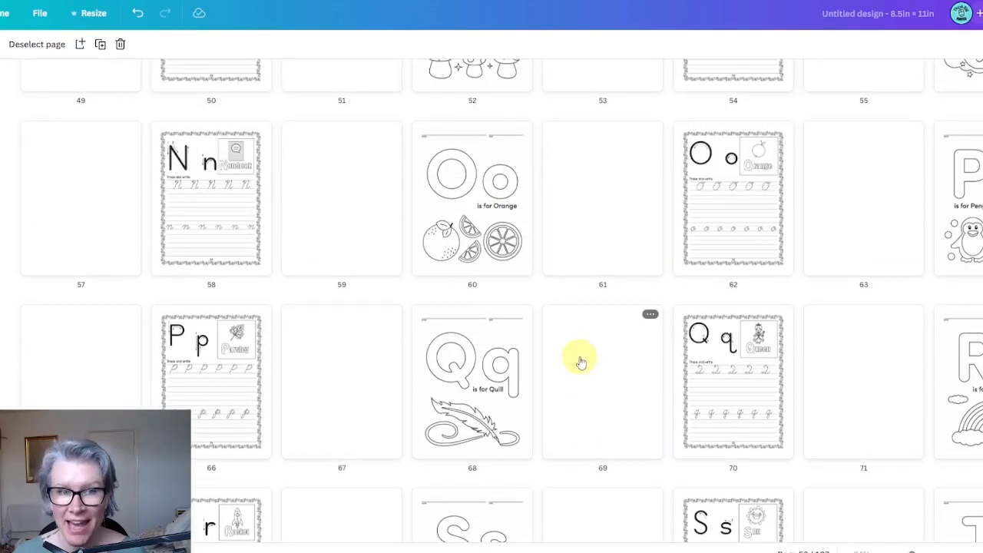
{"action": "scroll", "coordinate": [581, 363], "scroll_direction": "up", "scroll_amount": 2}
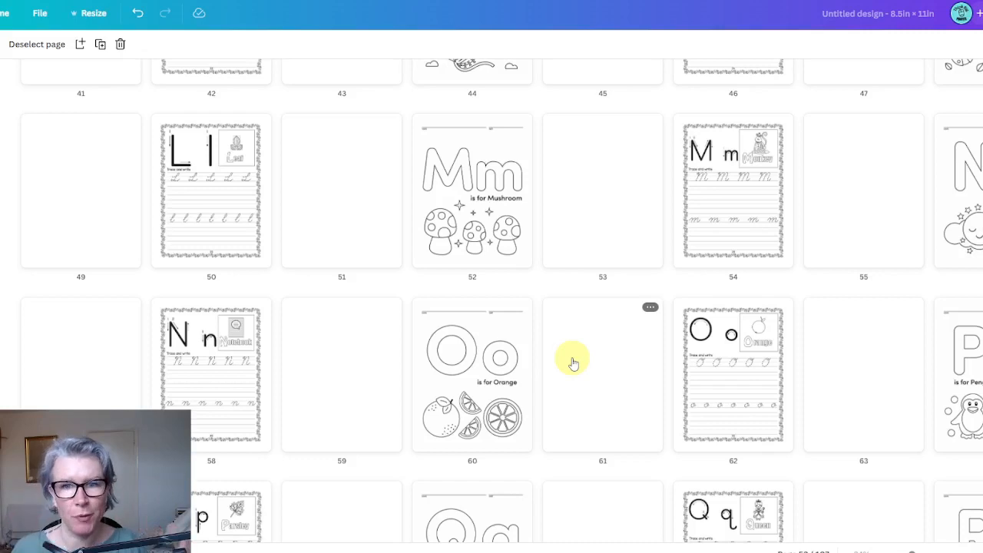
{"action": "scroll", "coordinate": [421, 361], "scroll_direction": "up", "scroll_amount": 5}
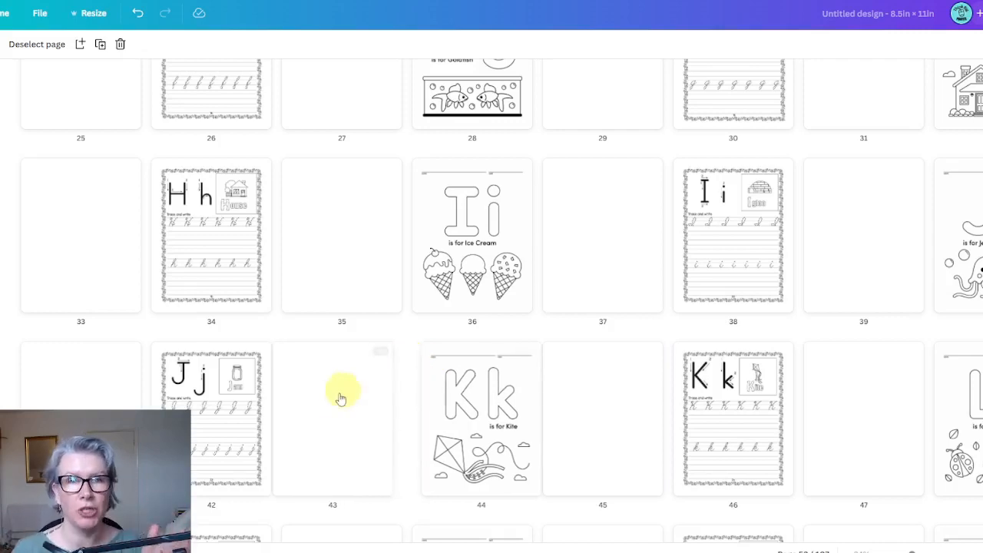
{"action": "scroll", "coordinate": [487, 330], "scroll_direction": "down", "scroll_amount": 3}
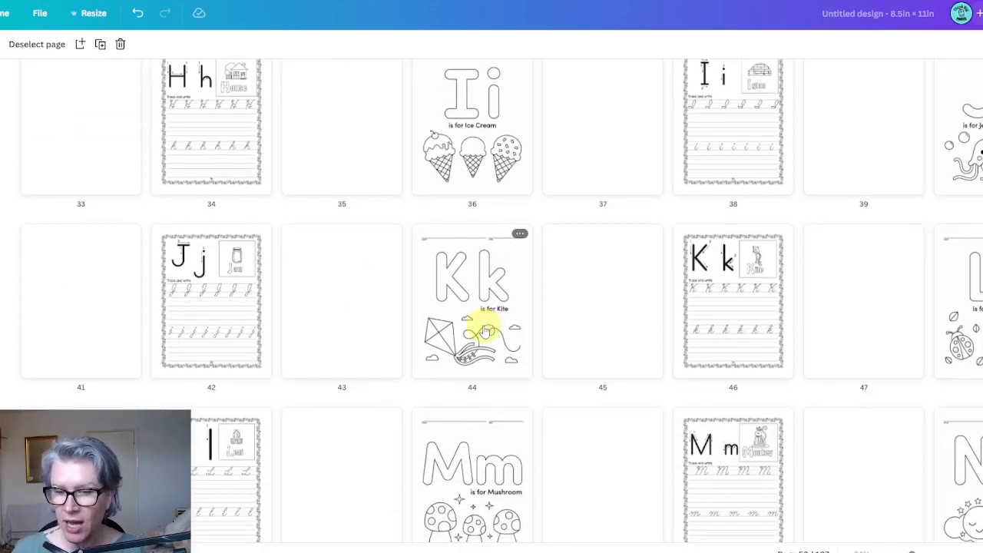
{"action": "scroll", "coordinate": [486, 330], "scroll_direction": "up", "scroll_amount": 10}
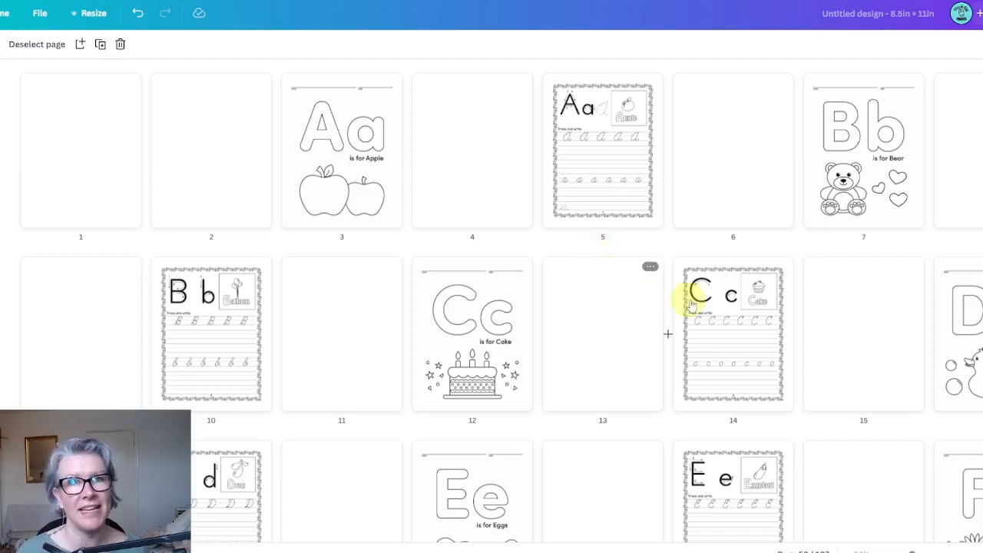
{"action": "scroll", "coordinate": [684, 312], "scroll_direction": "down", "scroll_amount": 3}
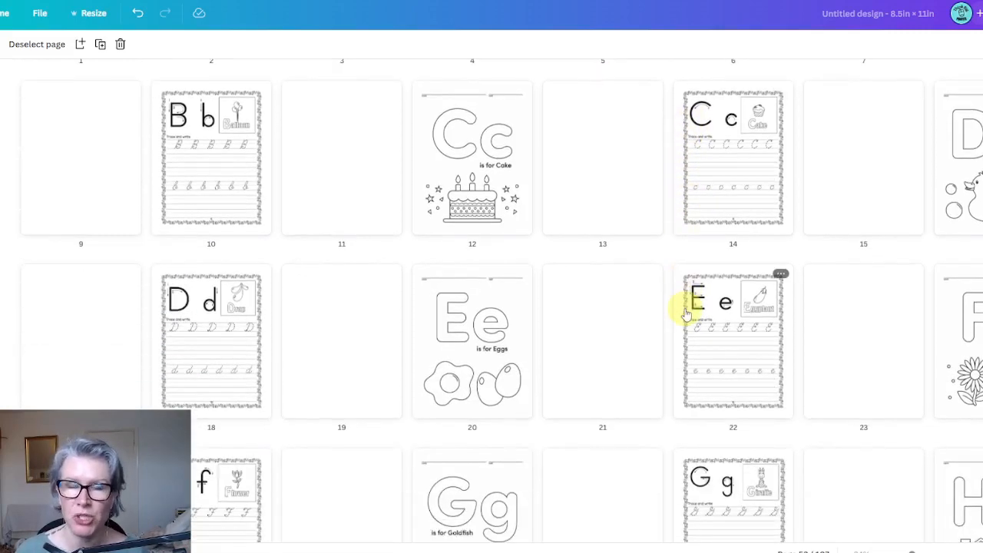
{"action": "mouse_move", "coordinate": [675, 309]}
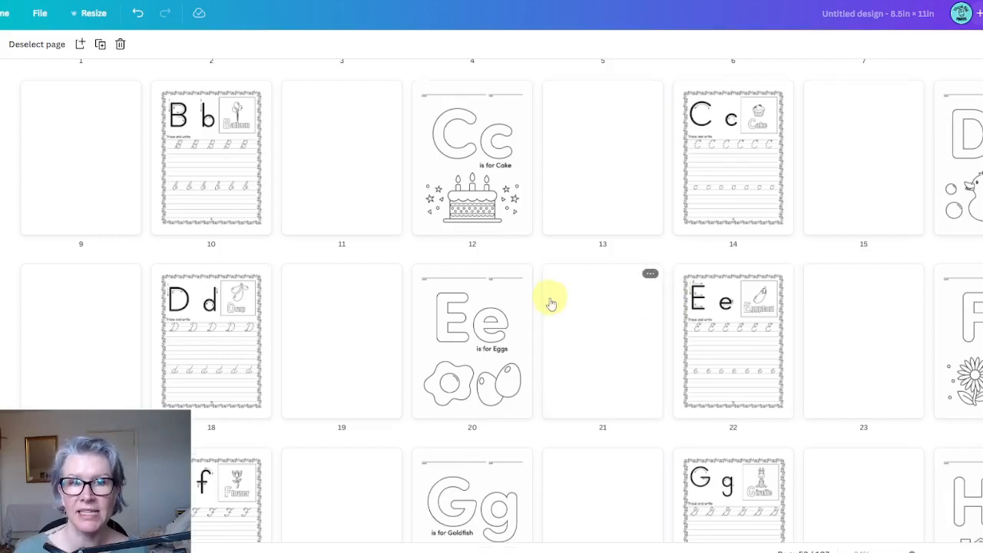
{"action": "scroll", "coordinate": [548, 300], "scroll_direction": "down", "scroll_amount": 3}
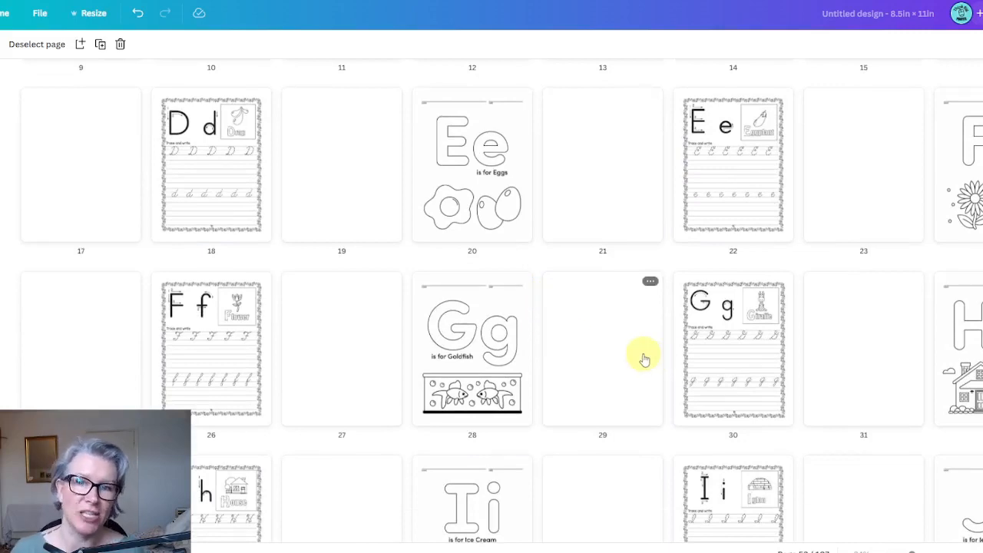
{"action": "scroll", "coordinate": [644, 357], "scroll_direction": "down", "scroll_amount": 3}
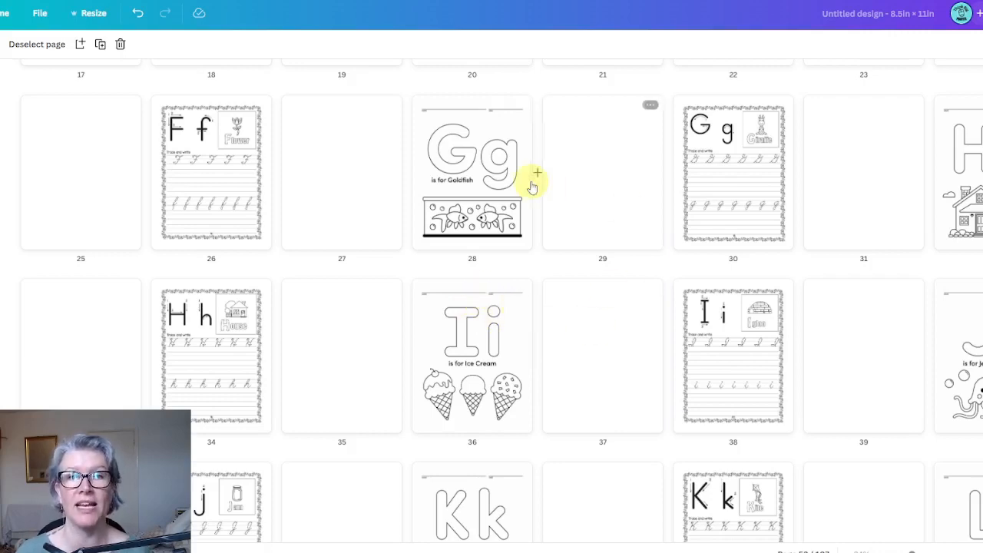
- Open page 28, "Gg is for Goldfish", from the grid in the full page editor
{"action": "left_click", "coordinate": [482, 165]}
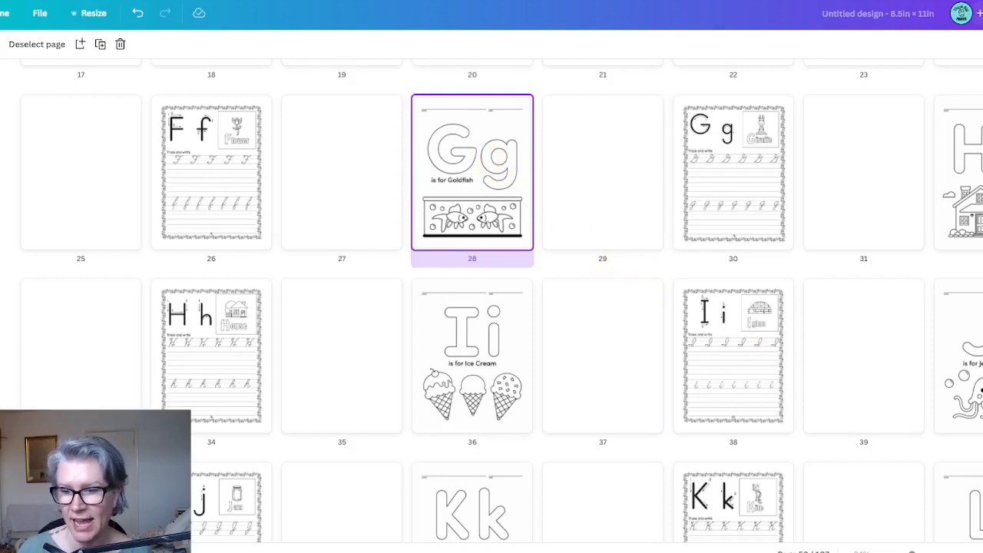
{"action": "double_click", "coordinate": [529, 159]}
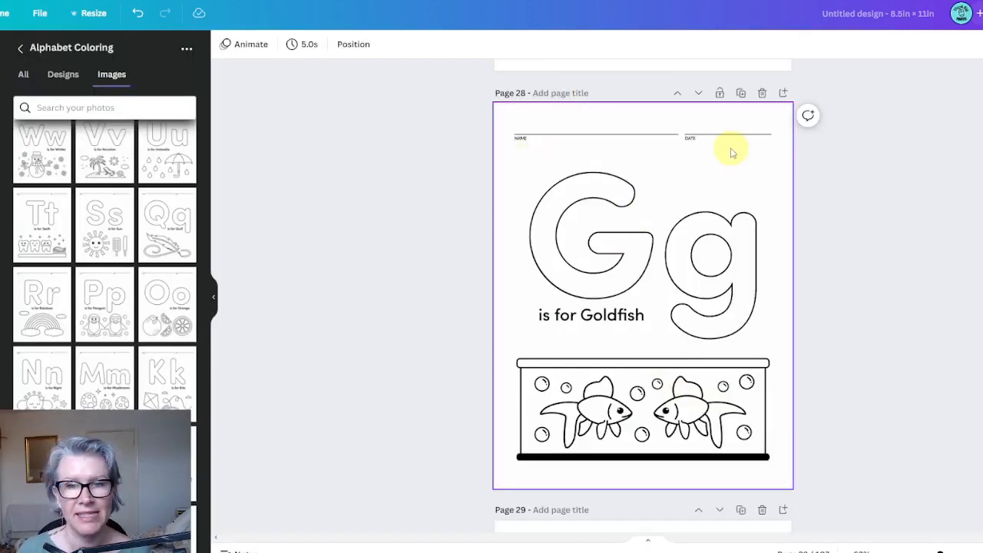